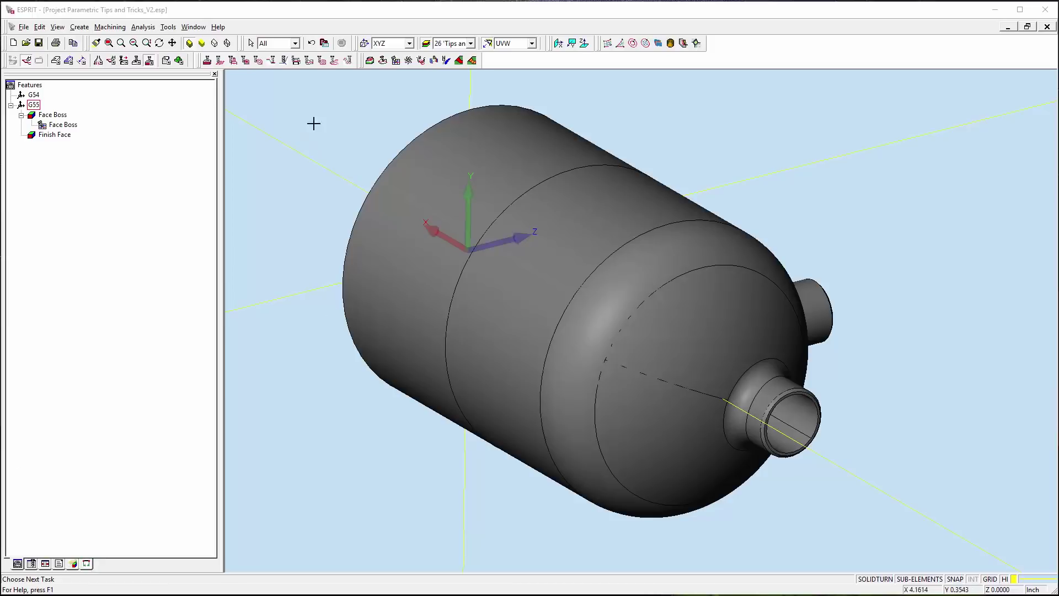
Step: Review the grouping properties and examine the UVW parametric lines of the lower half of the domed end face
{"action": "left_click", "coordinate": [325, 43]}
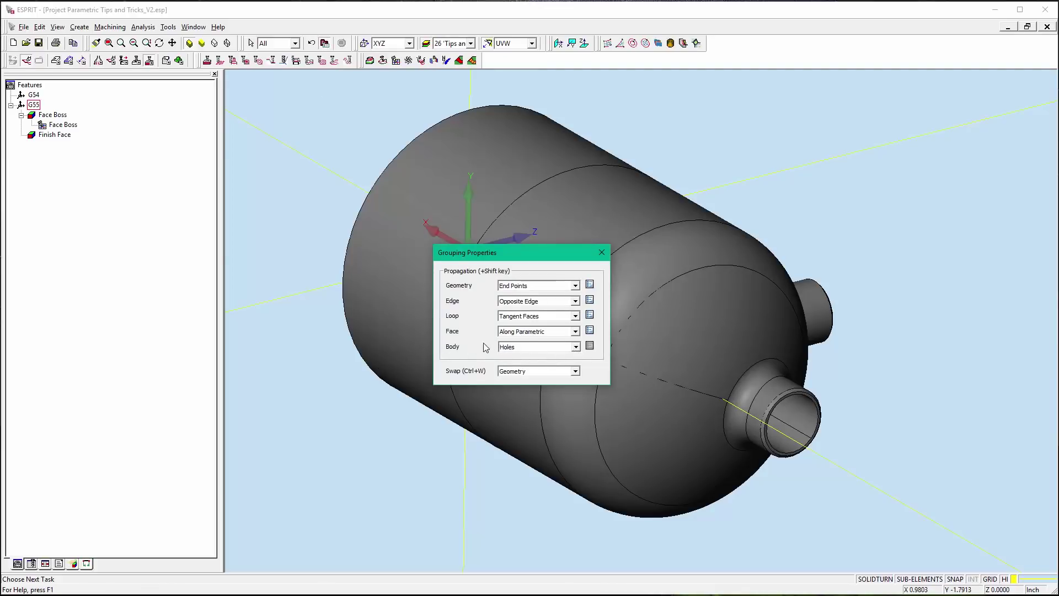
{"action": "left_click", "coordinate": [601, 252]}
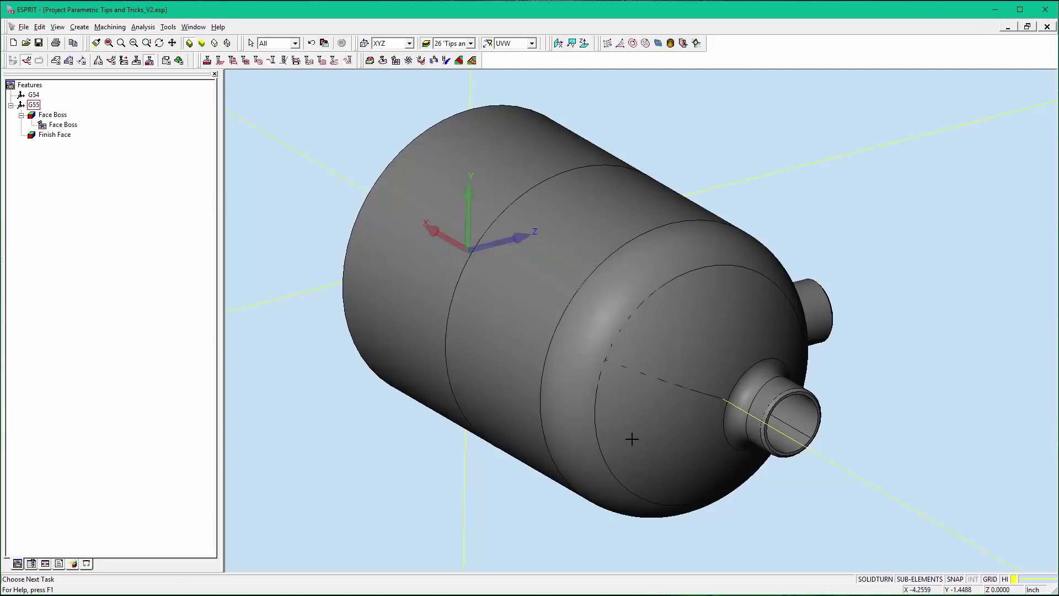
{"action": "left_click", "coordinate": [651, 423]}
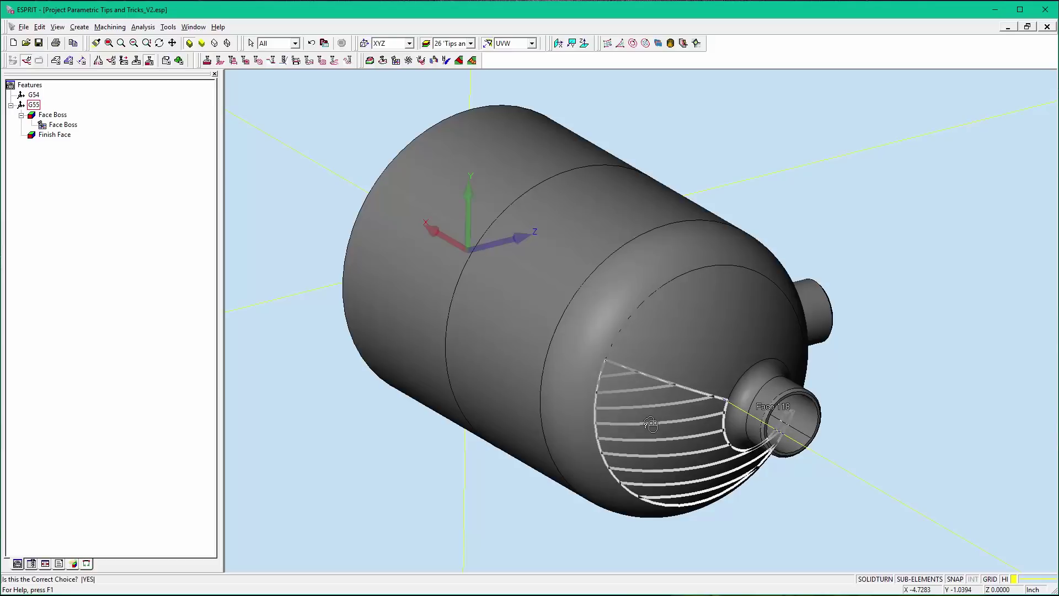
{"action": "left_click", "coordinate": [650, 423]}
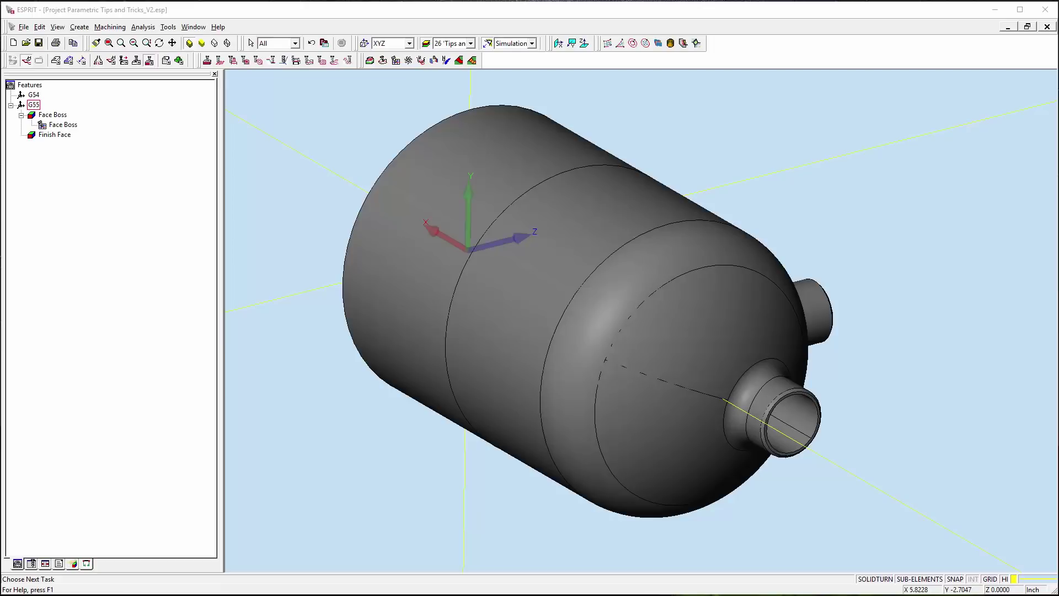
Step: Check the faces in the Finish Face feature and start a Parametric Pattern milling operation on it with Solid Face (118) as drive surface
{"action": "double_click", "coordinate": [67, 135]}
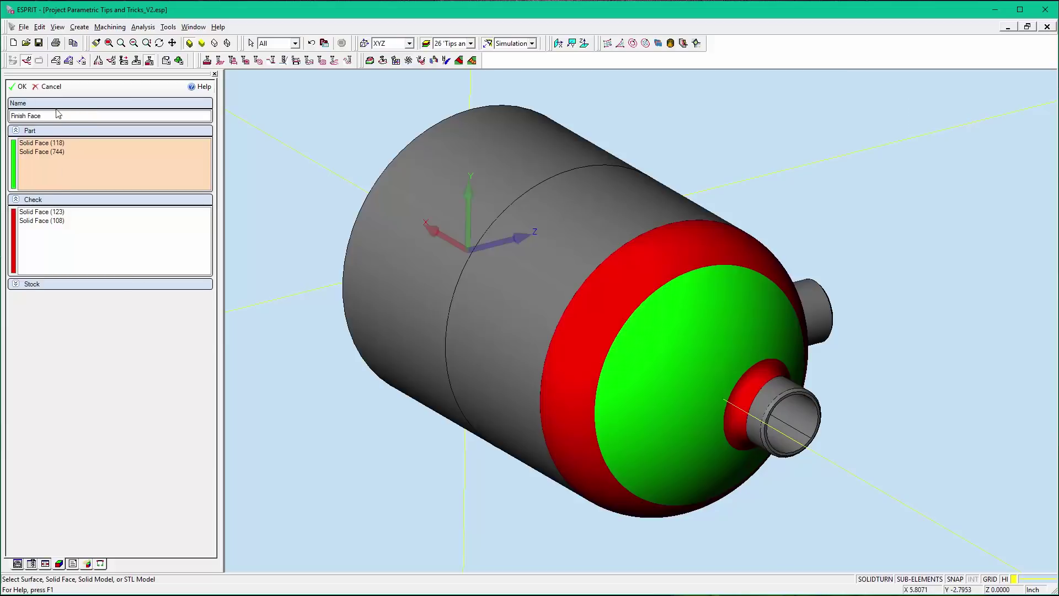
{"action": "left_click", "coordinate": [21, 88]}
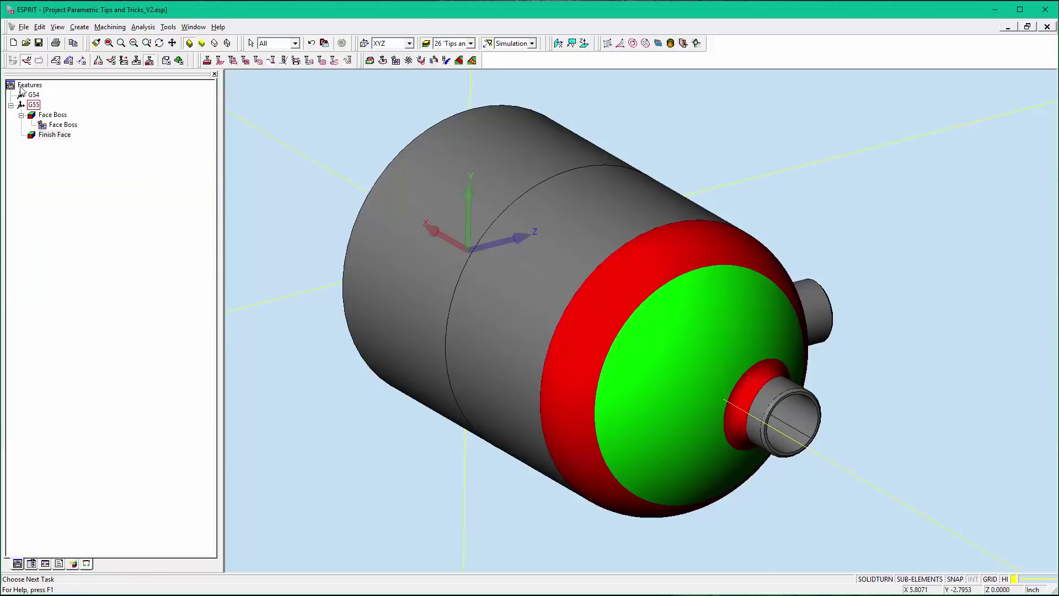
{"action": "left_click", "coordinate": [56, 135]}
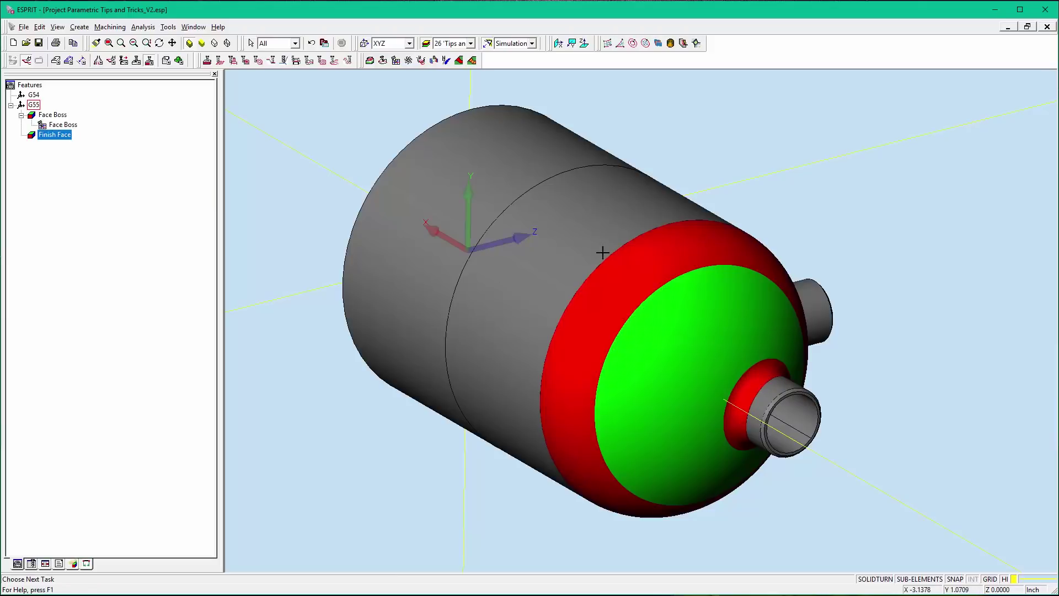
{"action": "left_click", "coordinate": [396, 61]}
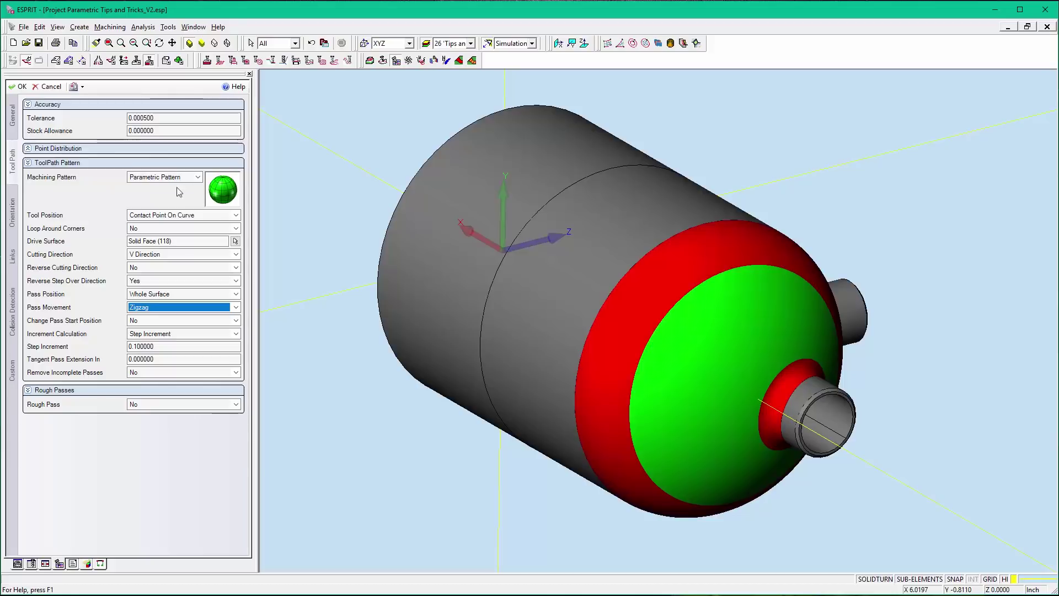
{"action": "left_click", "coordinate": [193, 241]}
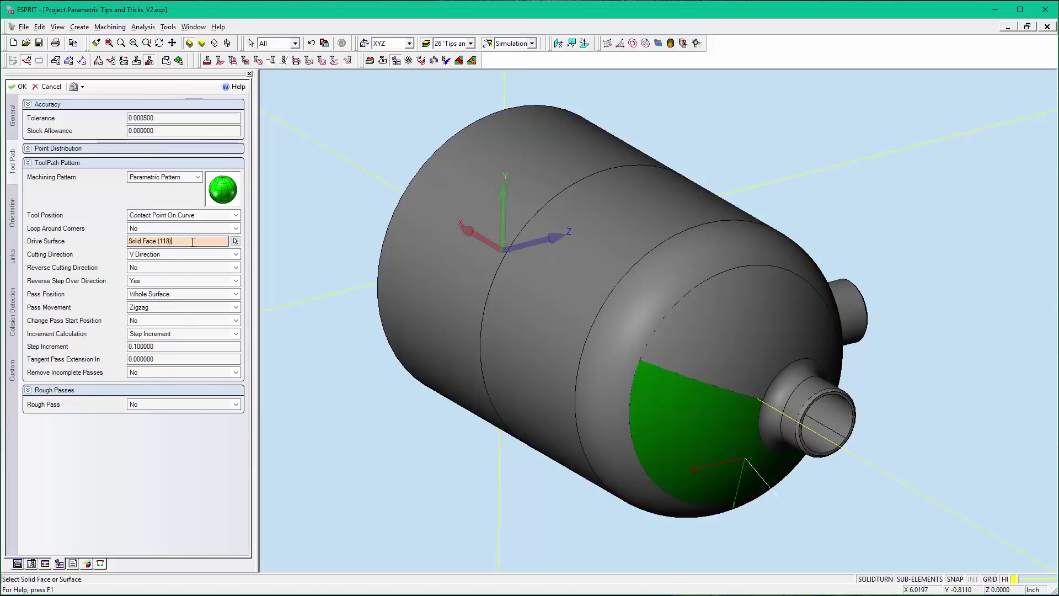
{"action": "left_click", "coordinate": [710, 423]}
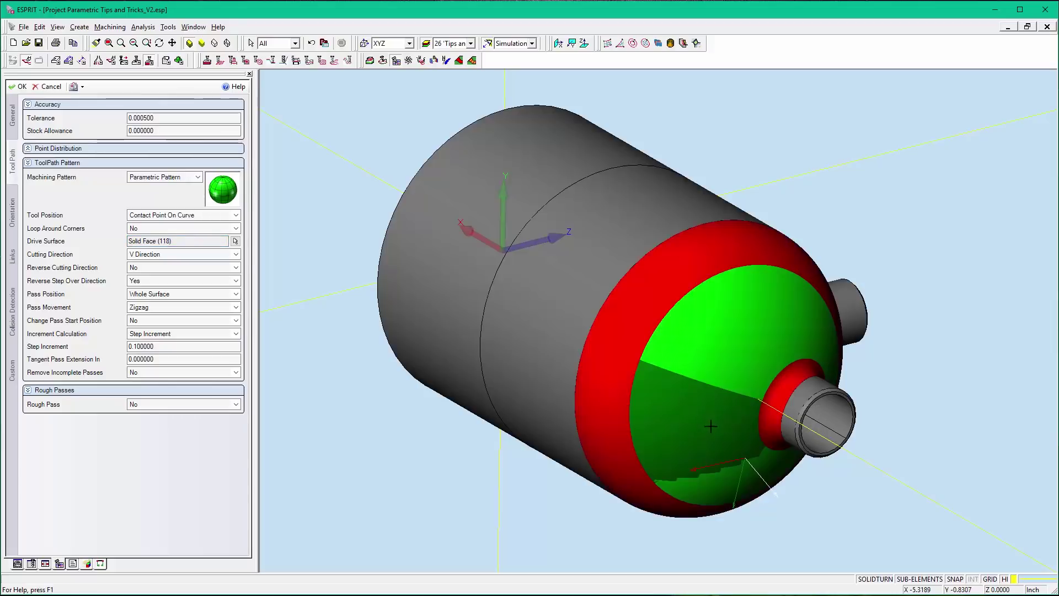
{"action": "scroll", "coordinate": [769, 506], "scroll_direction": "up", "scroll_amount": 3}
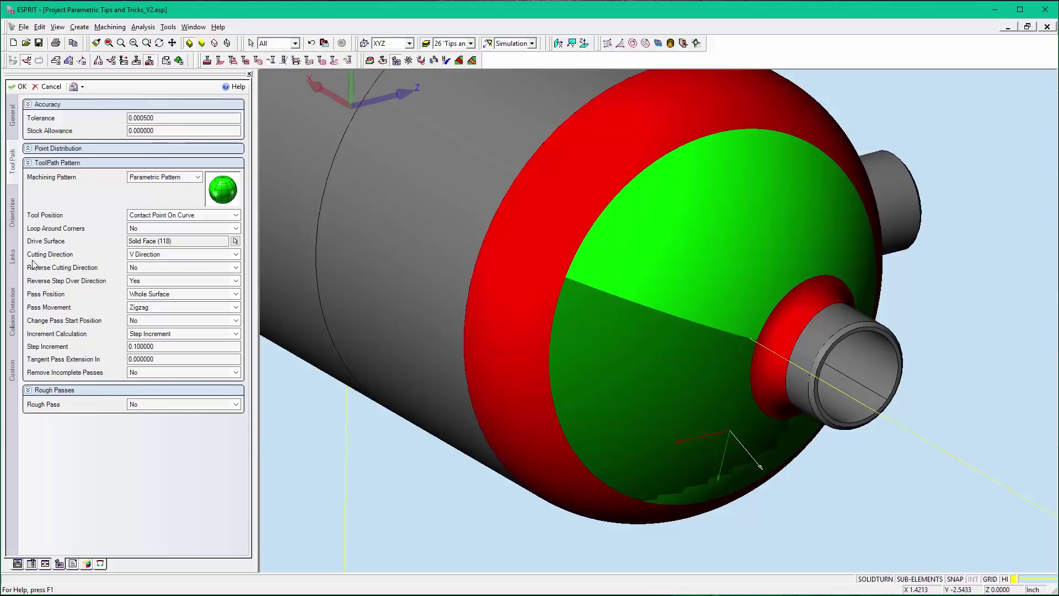
Step: Keep the cutting direction at V Direction and create the Finish Face toolpath
{"action": "left_click", "coordinate": [176, 254]}
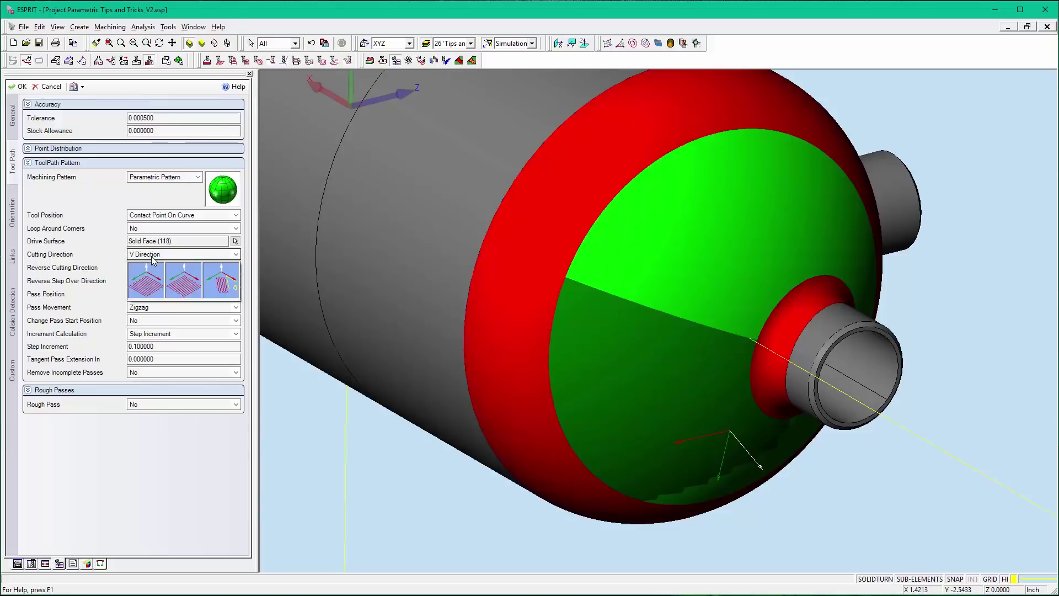
{"action": "left_click", "coordinate": [186, 291]}
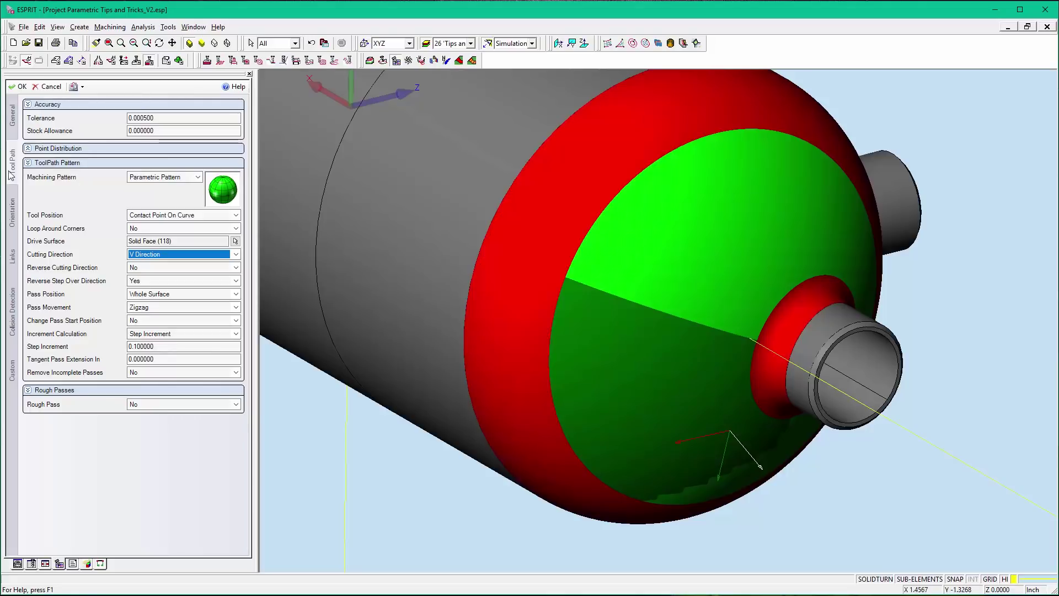
{"action": "left_click", "coordinate": [21, 87]}
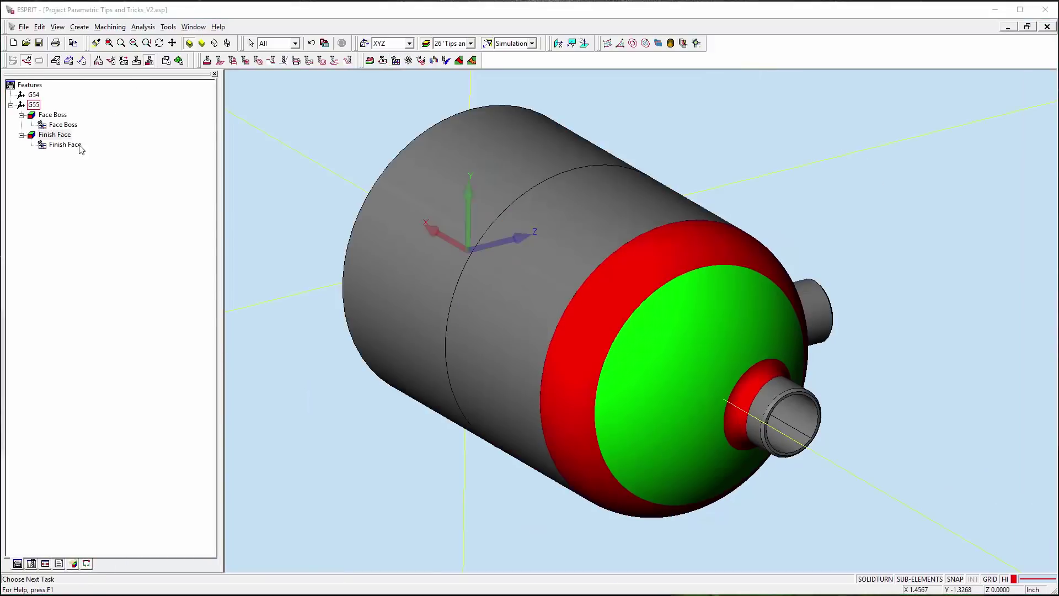
Step: Run a toolpath analysis on the Finish Face operation to examine its passes across the domed end
{"action": "left_click", "coordinate": [77, 146]}
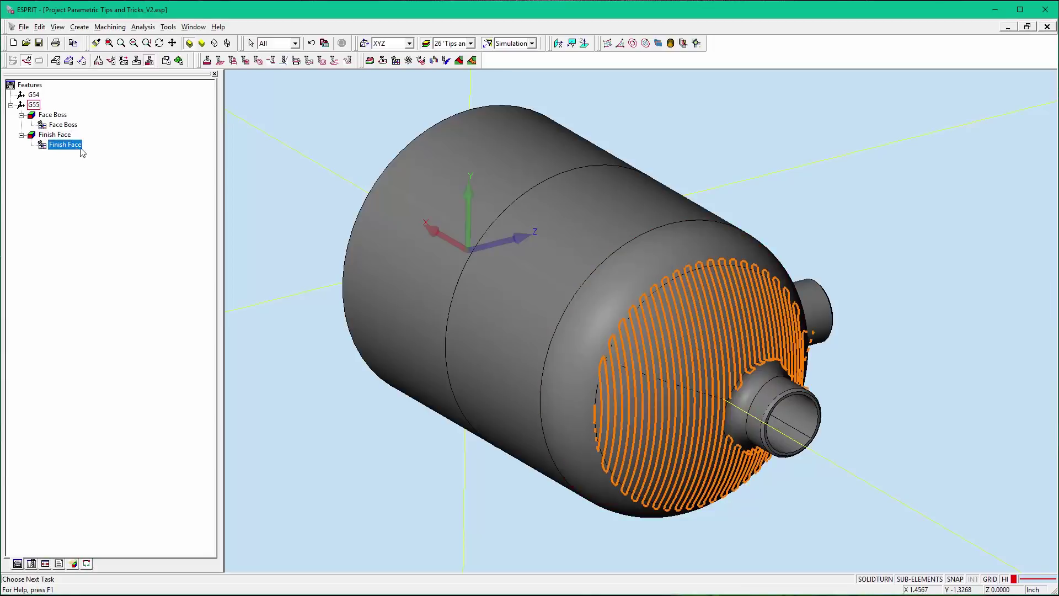
{"action": "scroll", "coordinate": [709, 457], "scroll_direction": "up", "scroll_amount": 1}
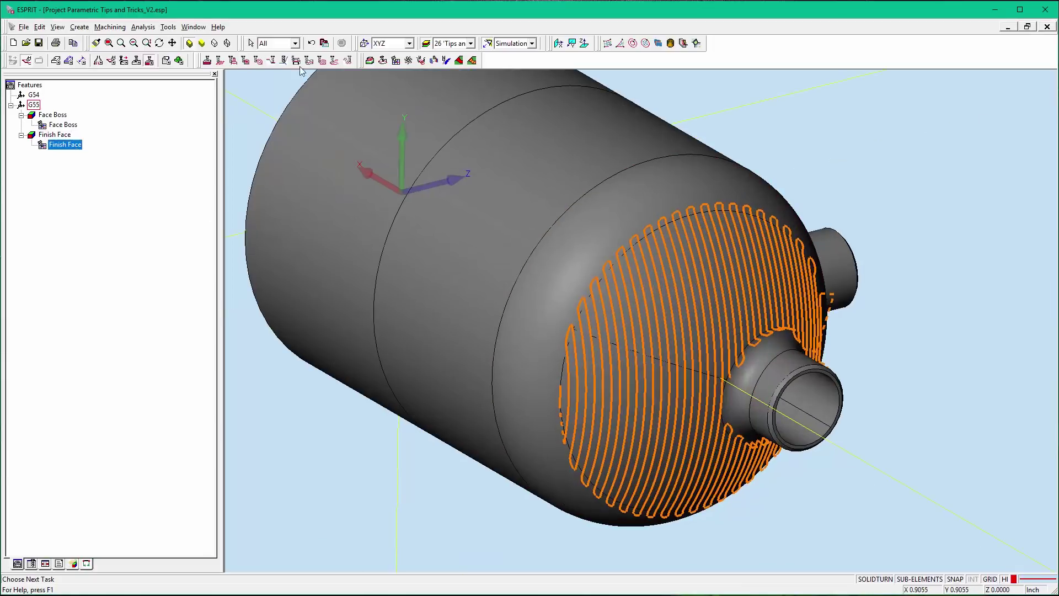
{"action": "left_click", "coordinate": [143, 27]}
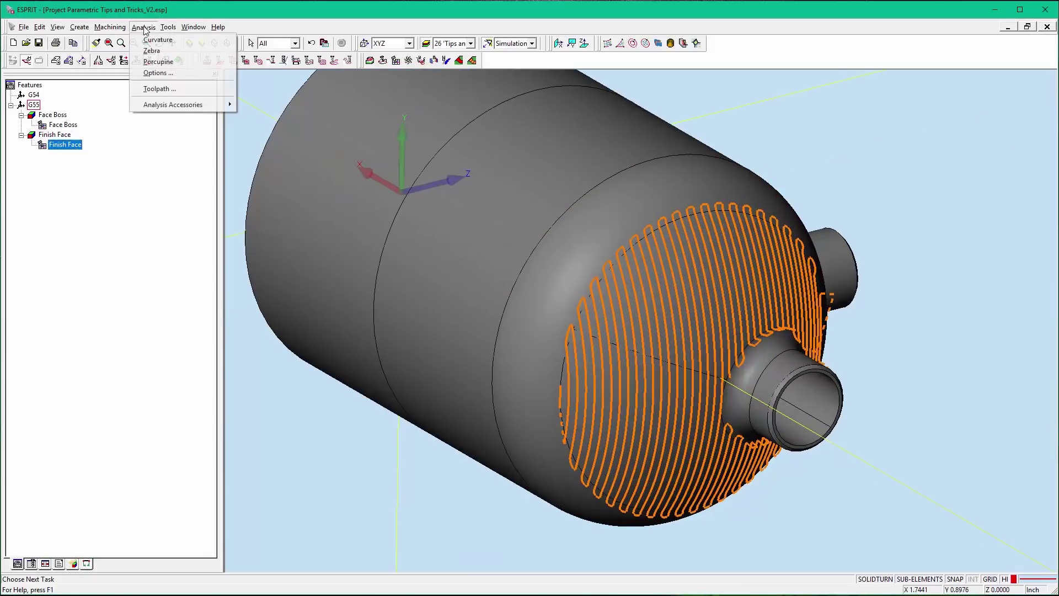
{"action": "left_click", "coordinate": [165, 88]}
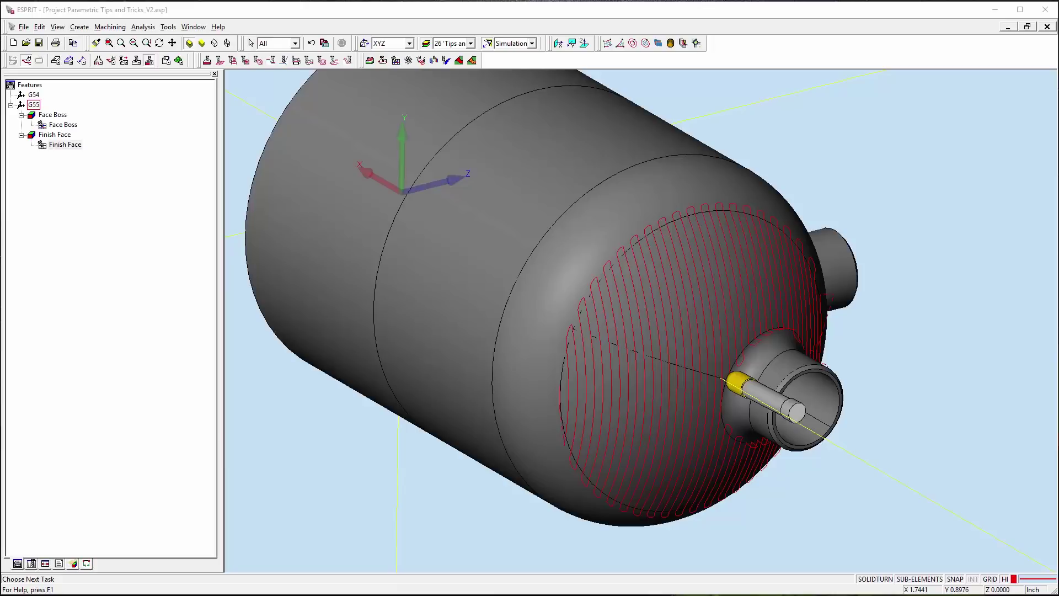
{"action": "key", "text": "Escape"}
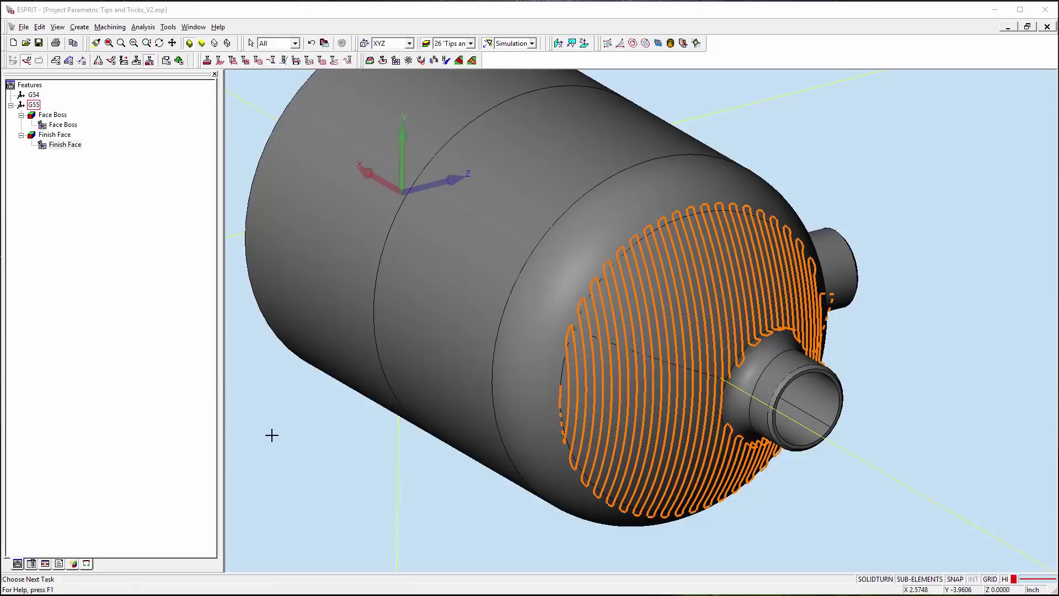
{"action": "left_click", "coordinate": [271, 435]}
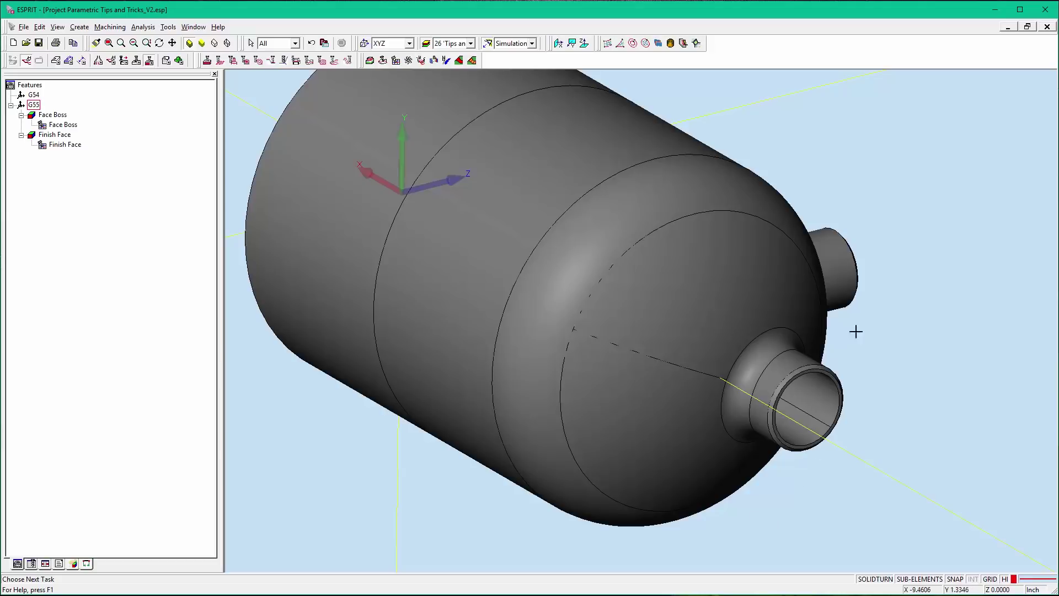
Step: Start a merged surface with tolerance 0.0001 and select the two end vertices of the dome's seam edge beside the nozzle
{"action": "scroll", "coordinate": [671, 416], "scroll_direction": "down", "scroll_amount": 1}
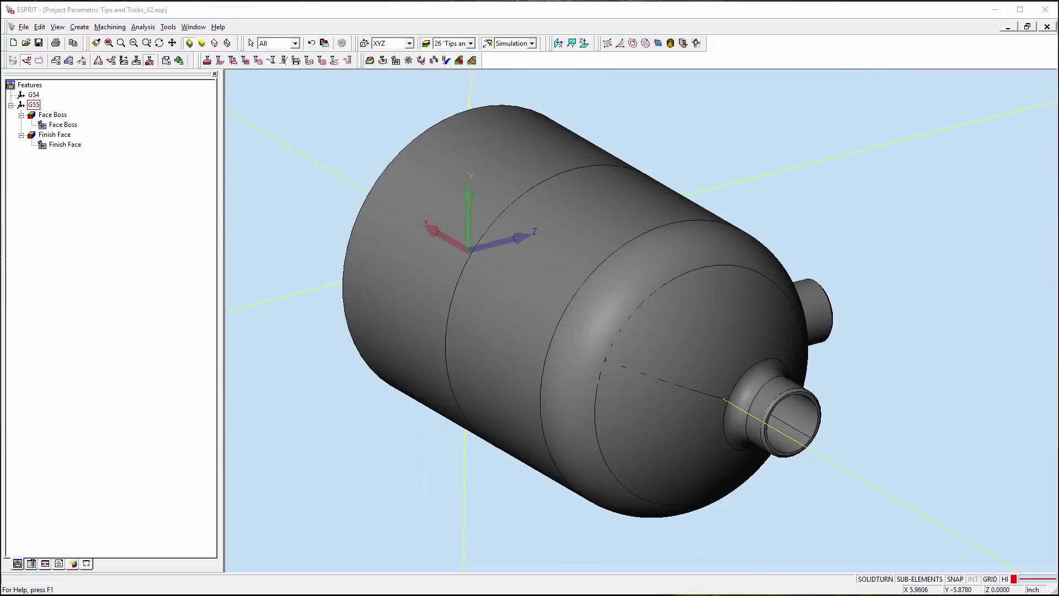
{"action": "left_click", "coordinate": [315, 498]}
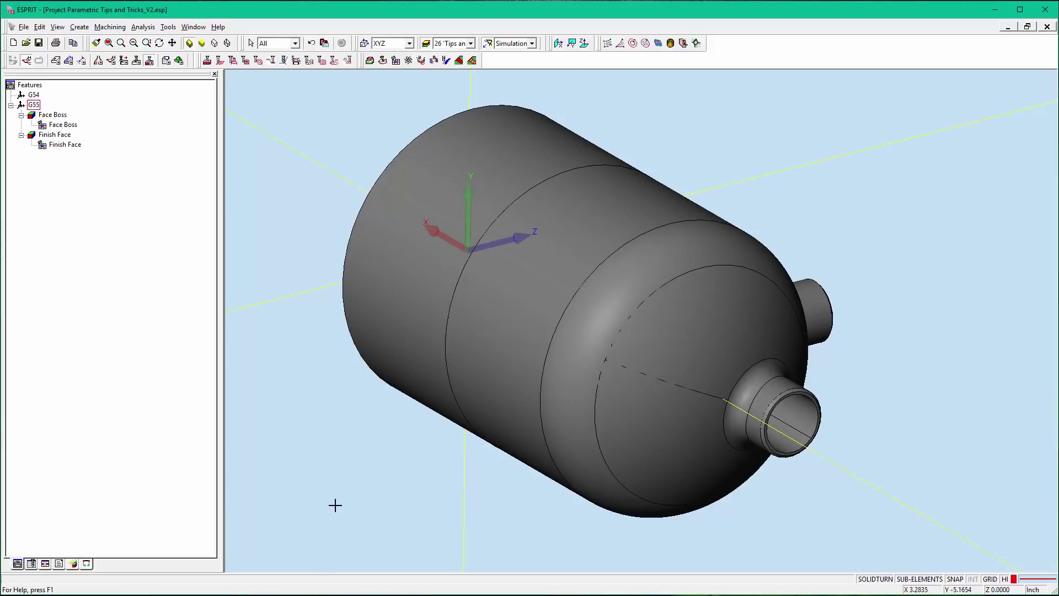
{"action": "left_click", "coordinate": [633, 43]}
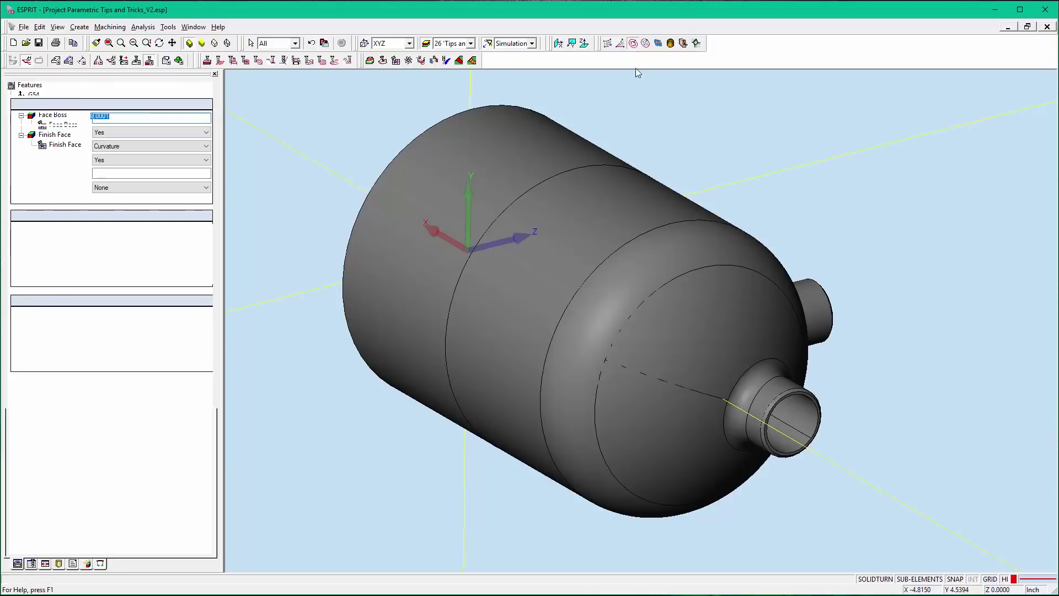
{"action": "left_click", "coordinate": [106, 338]}
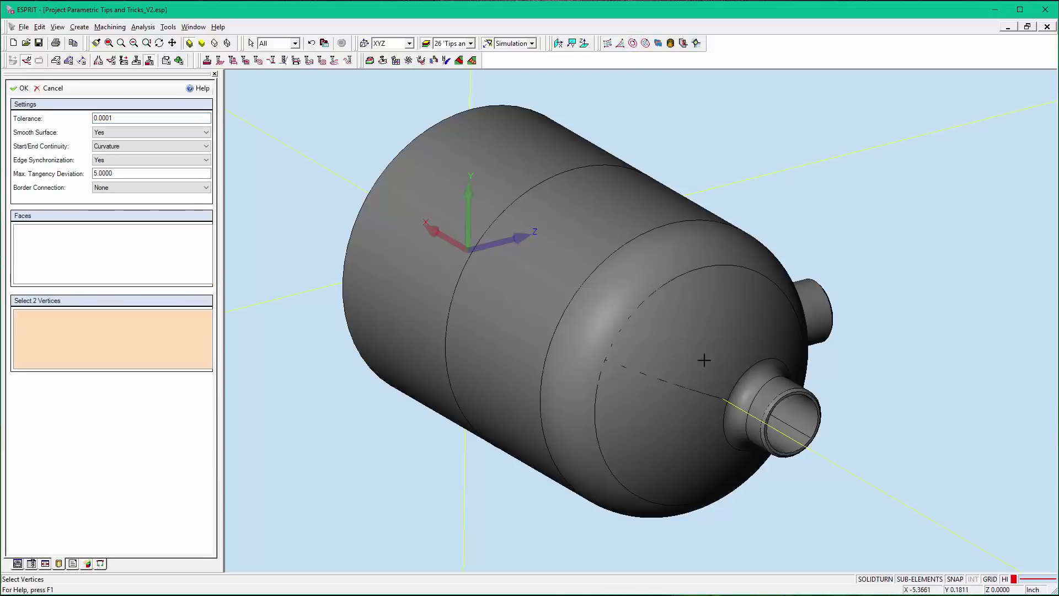
{"action": "middle_click_drag", "start_coordinate": [935, 344], "coordinate": [888, 326]}
{"action": "scroll", "coordinate": [632, 364], "scroll_direction": "up", "scroll_amount": 5}
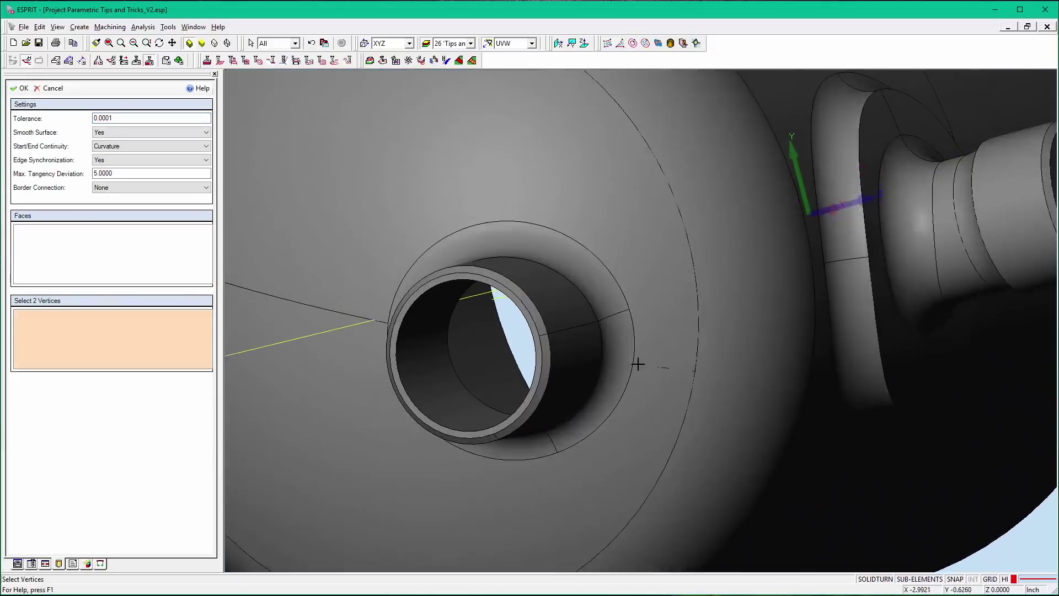
{"action": "left_click", "coordinate": [632, 364]}
{"action": "left_click", "coordinate": [632, 364]}
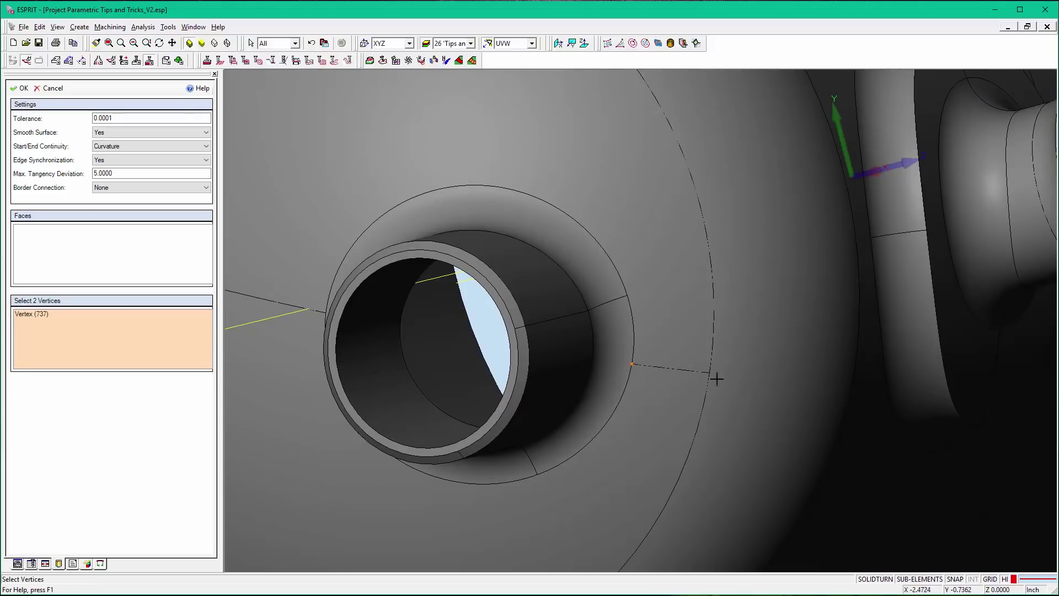
{"action": "left_click", "coordinate": [708, 373]}
{"action": "left_click", "coordinate": [708, 373]}
Step: Add both halves of the dome, Solid Face (118) and Solid Face (744), and create the merged surface
{"action": "left_click", "coordinate": [128, 280]}
{"action": "left_click", "coordinate": [626, 472]}
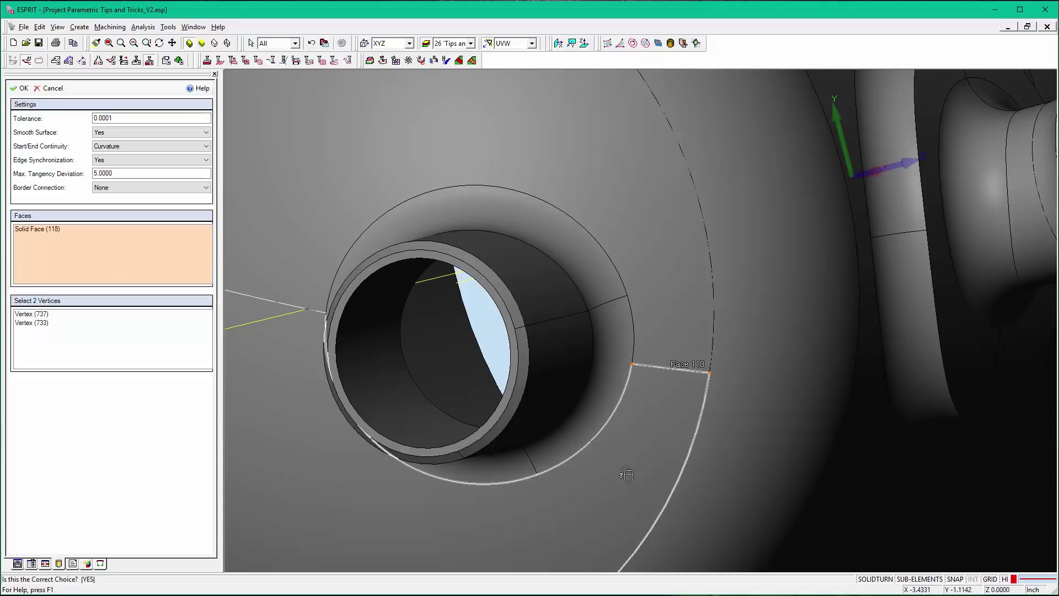
{"action": "left_click", "coordinate": [644, 296]}
{"action": "scroll", "coordinate": [667, 394], "scroll_direction": "down", "scroll_amount": 5}
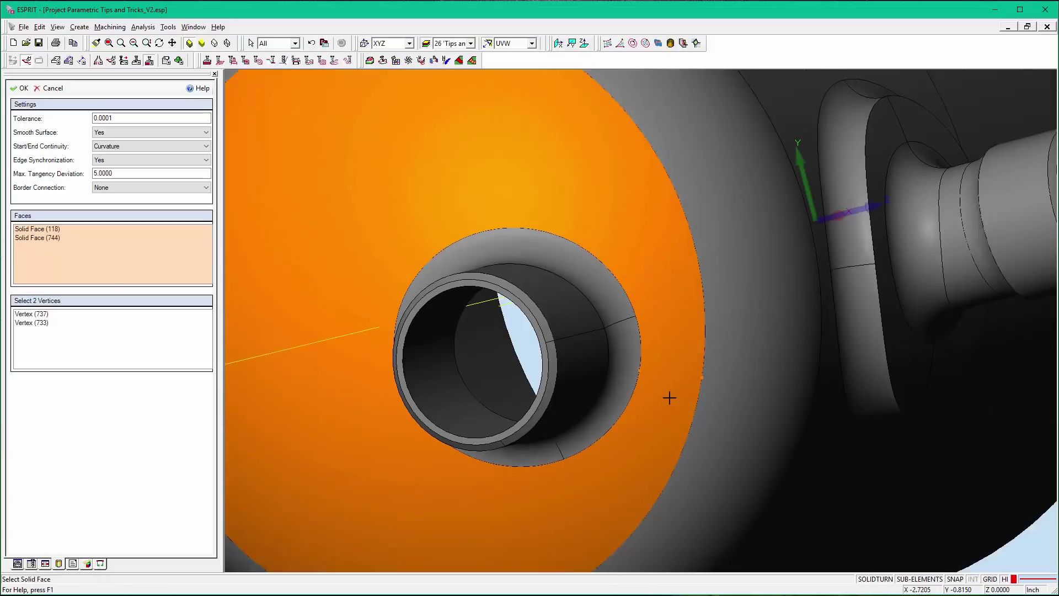
{"action": "left_click", "coordinate": [21, 88]}
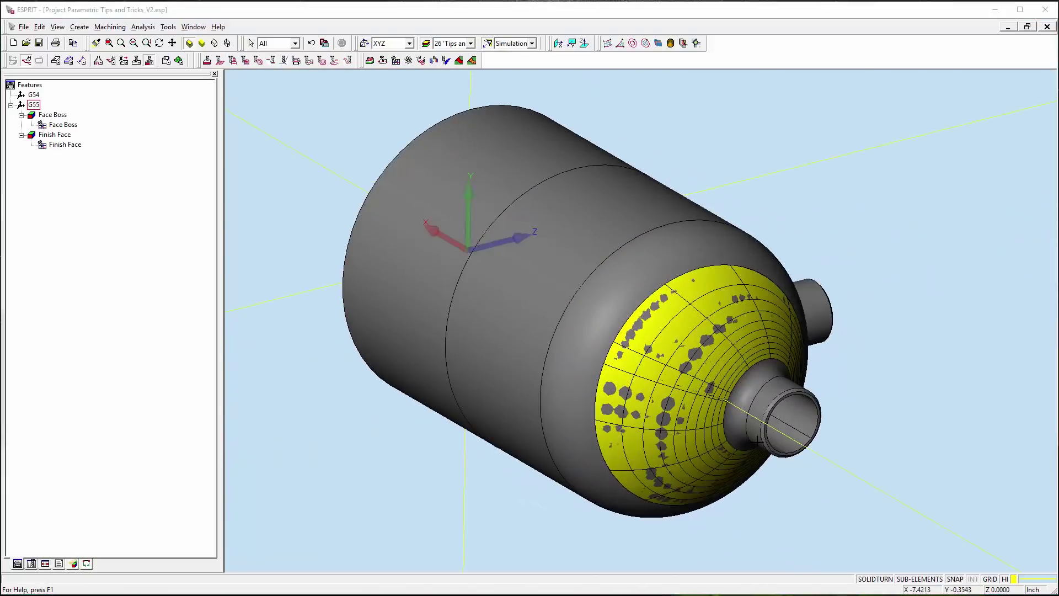
Step: Edit the Finish Face operation and set its machining pattern to Project Parametric
{"action": "scroll", "coordinate": [757, 441], "scroll_direction": "up", "scroll_amount": 2}
{"action": "scroll", "coordinate": [757, 441], "scroll_direction": "down", "scroll_amount": 1}
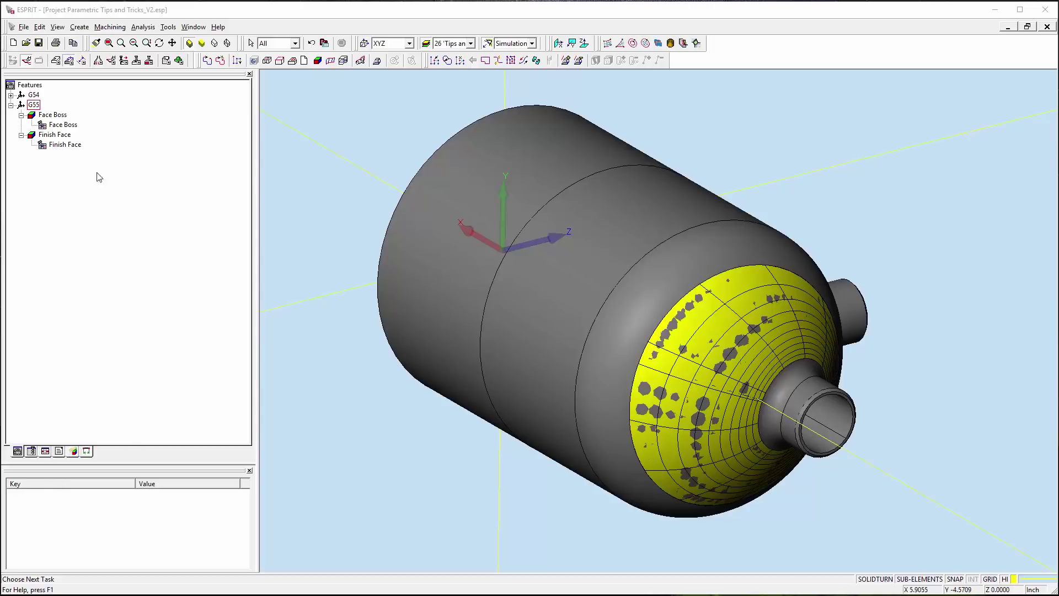
{"action": "left_click", "coordinate": [68, 145]}
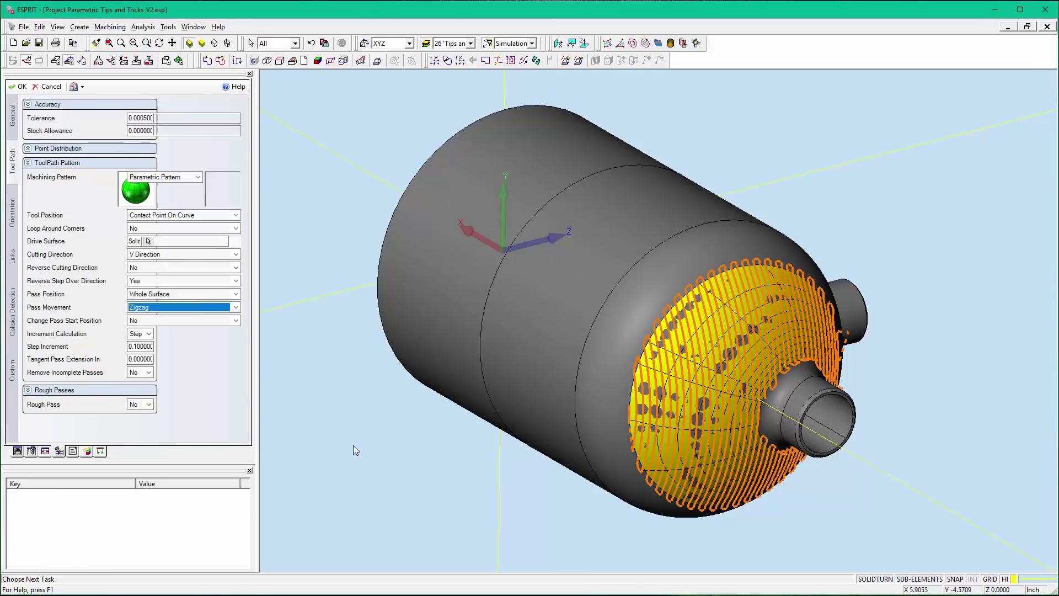
{"action": "left_click", "coordinate": [171, 182]}
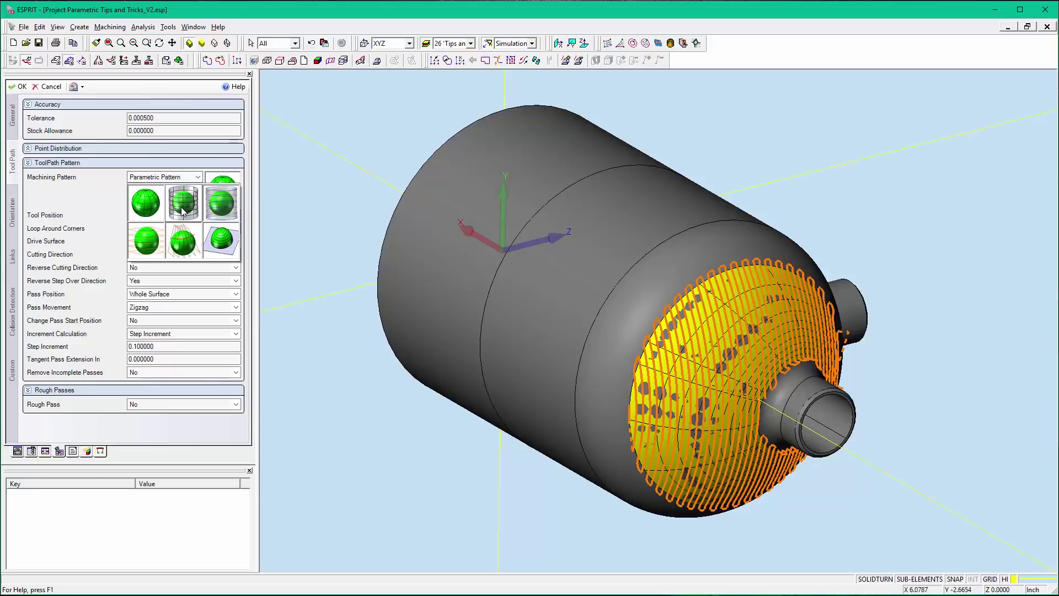
{"action": "left_click", "coordinate": [182, 204]}
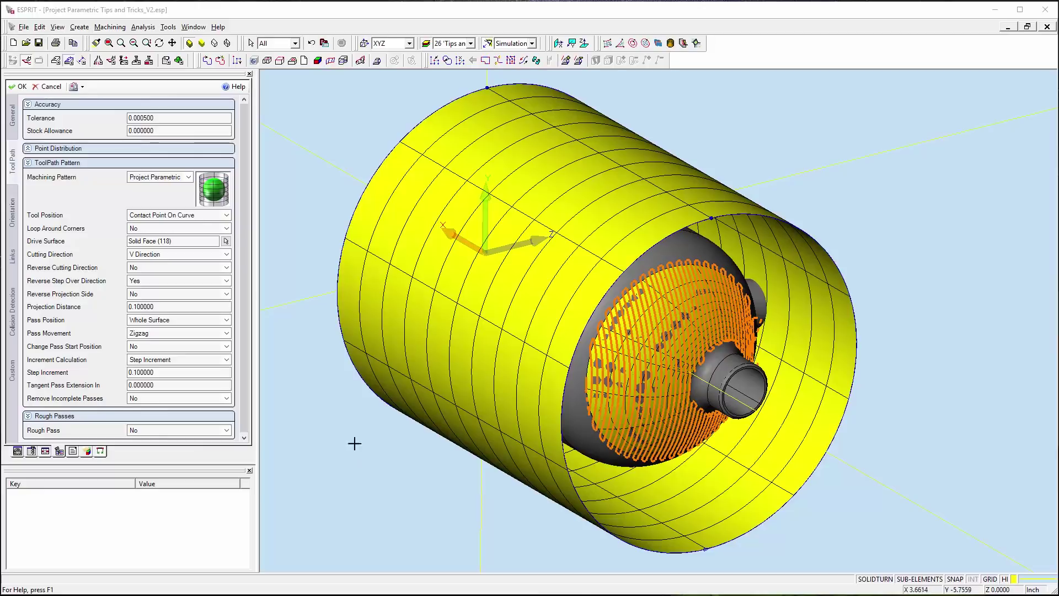
Step: Set the operation's drive surface to the large cylindrical surface surrounding the part
{"action": "left_click", "coordinate": [191, 238]}
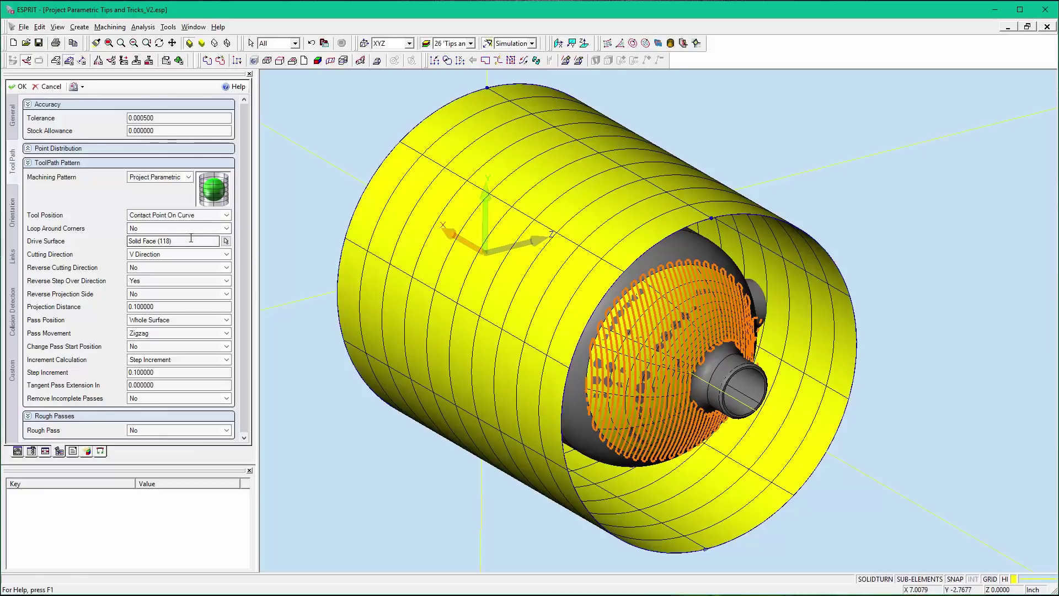
{"action": "left_click", "coordinate": [452, 131]}
{"action": "left_click", "coordinate": [453, 131]}
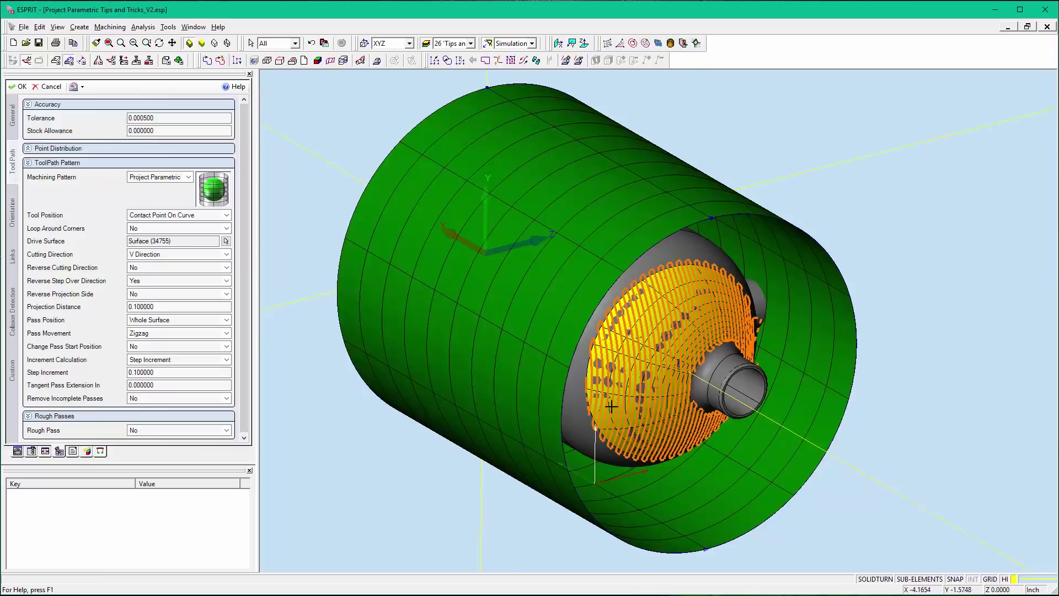
Step: Try reversing the projection side of the Finish Face toolpath by switching Reverse Projection Side to Yes and back to No
{"action": "scroll", "coordinate": [613, 408], "scroll_direction": "down", "scroll_amount": 2}
{"action": "scroll", "coordinate": [532, 511], "scroll_direction": "up", "scroll_amount": 2}
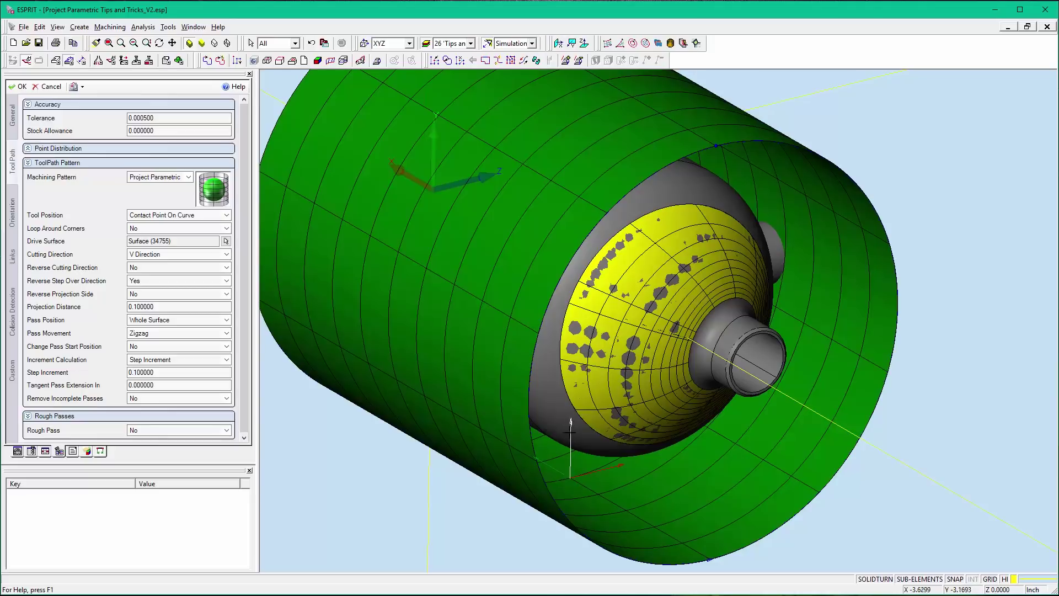
{"action": "scroll", "coordinate": [571, 422], "scroll_direction": "down", "scroll_amount": 1}
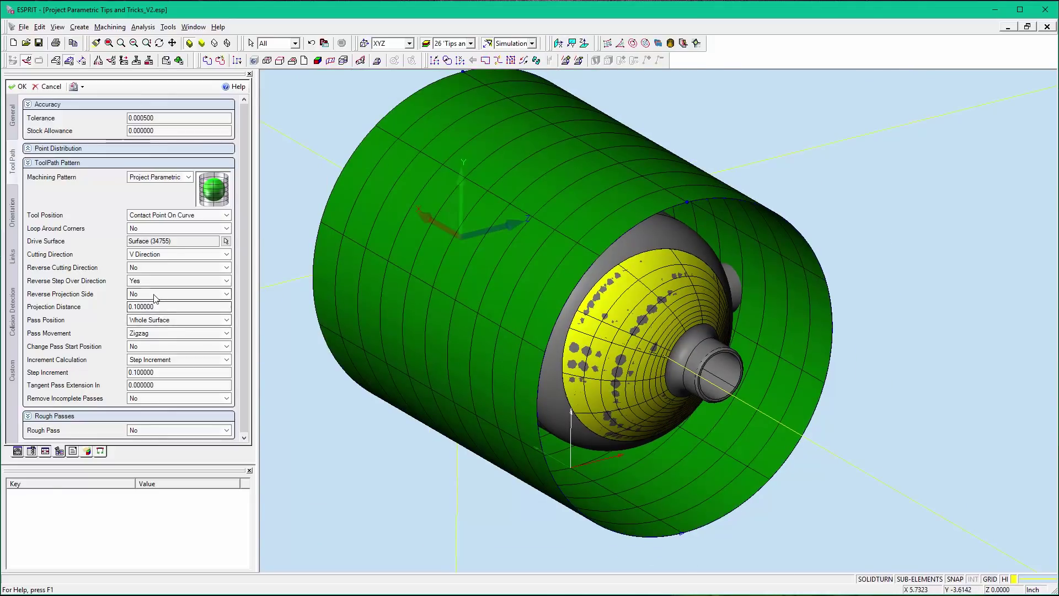
{"action": "mouse_move", "coordinate": [155, 297]}
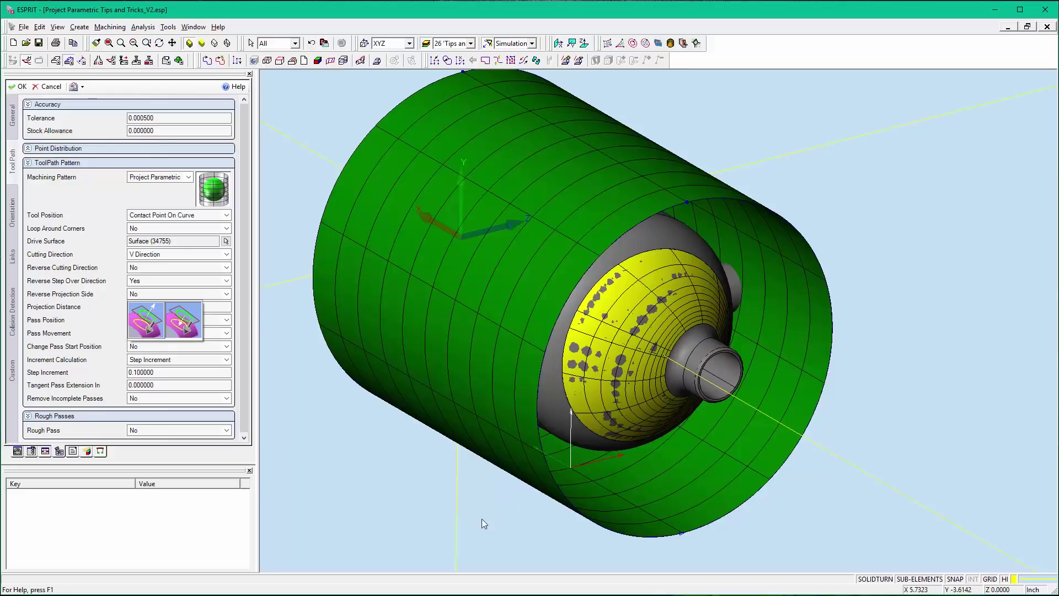
{"action": "left_click", "coordinate": [196, 329]}
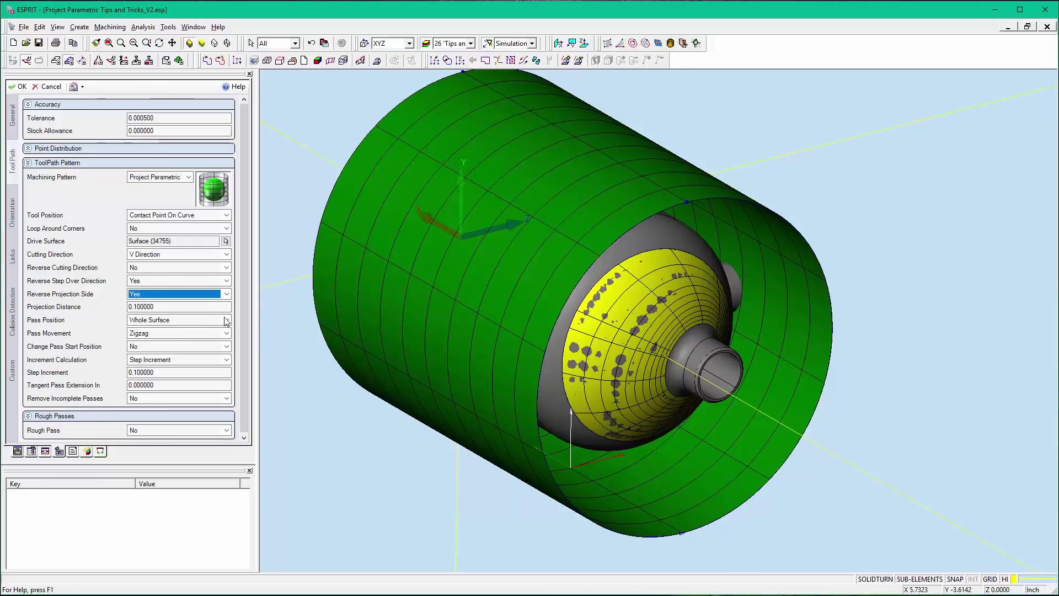
{"action": "key", "text": "alt+Down"}
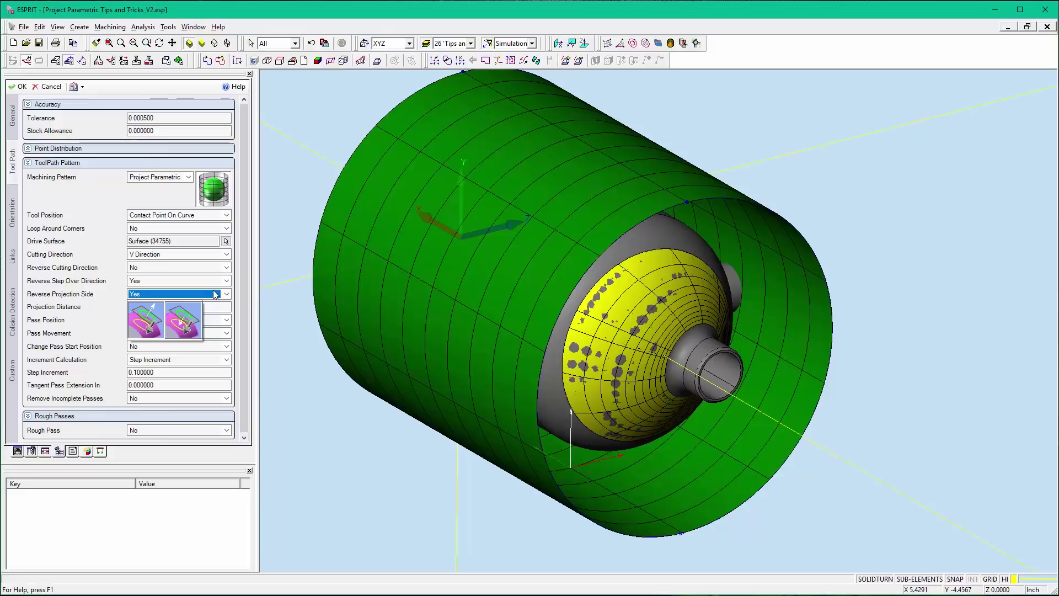
{"action": "key", "text": "Left"}
{"action": "key", "text": "Return"}
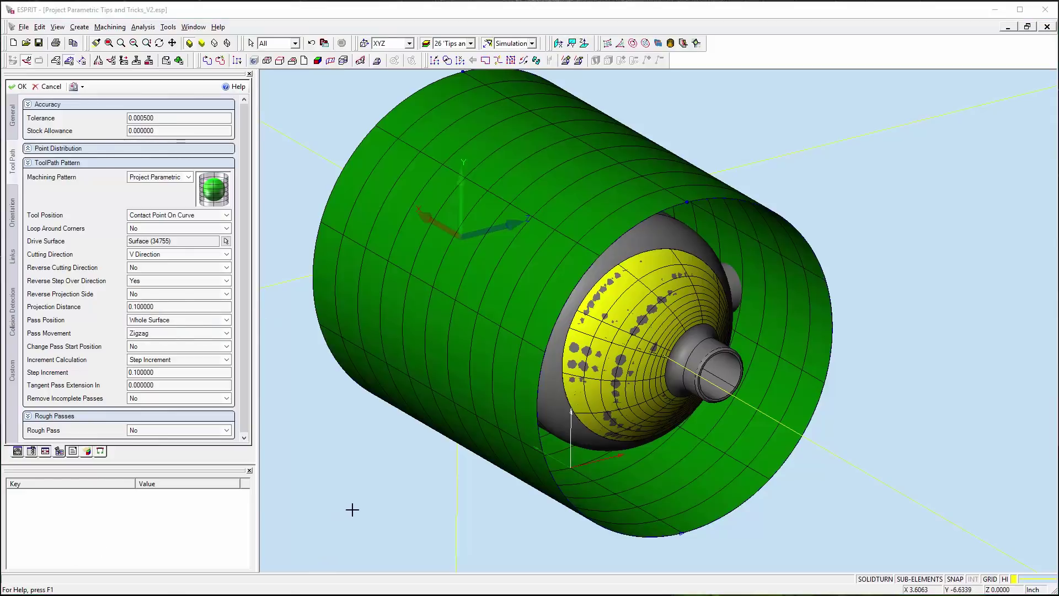
Step: Examine the projection distance setting and how the cylindrical drive surface surrounds the vessel from both sides
{"action": "left_click", "coordinate": [164, 307]}
{"action": "scroll", "coordinate": [546, 471], "scroll_direction": "down", "scroll_amount": 2}
{"action": "mouse_move", "coordinate": [550, 470]}
{"action": "middle_mouse_down"}
{"action": "mouse_move", "coordinate": [518, 444]}
{"action": "mouse_move", "coordinate": [560, 467]}
{"action": "middle_mouse_up"}
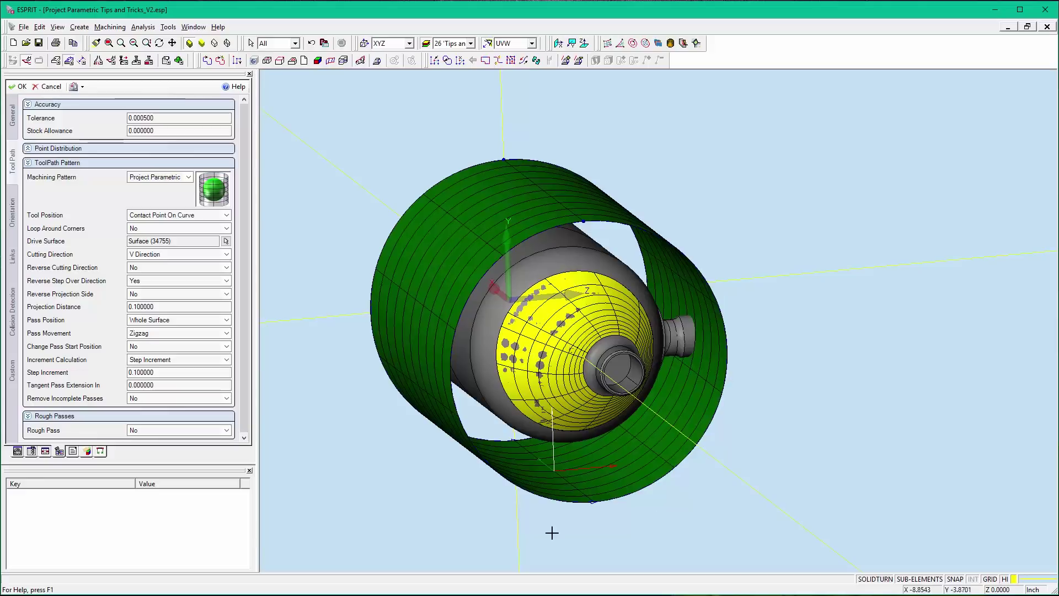
{"action": "middle_click_drag", "start_coordinate": [610, 483], "coordinate": [574, 489]}
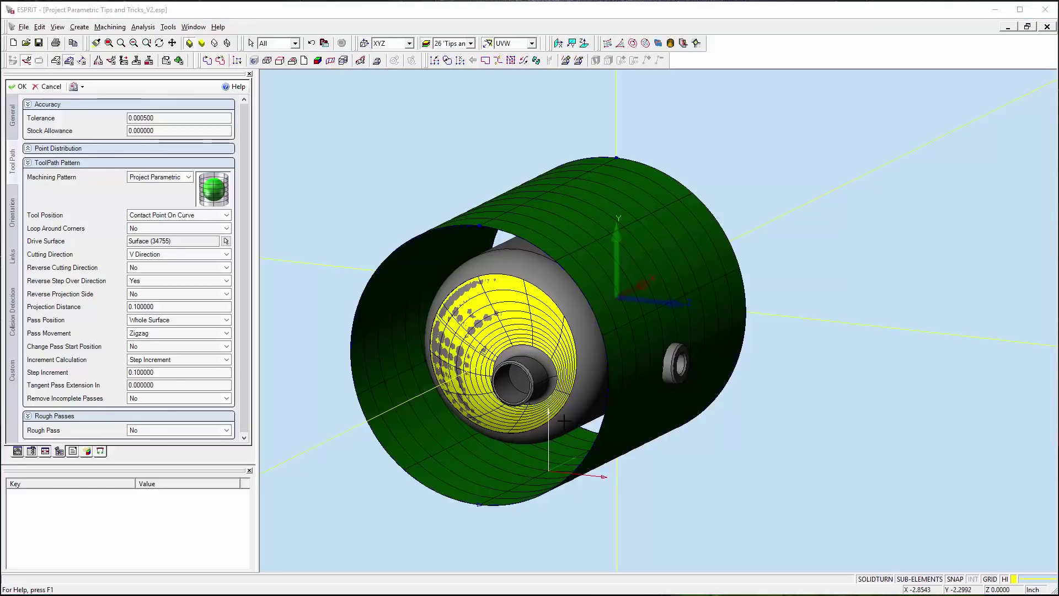
{"action": "left_click", "coordinate": [172, 307]}
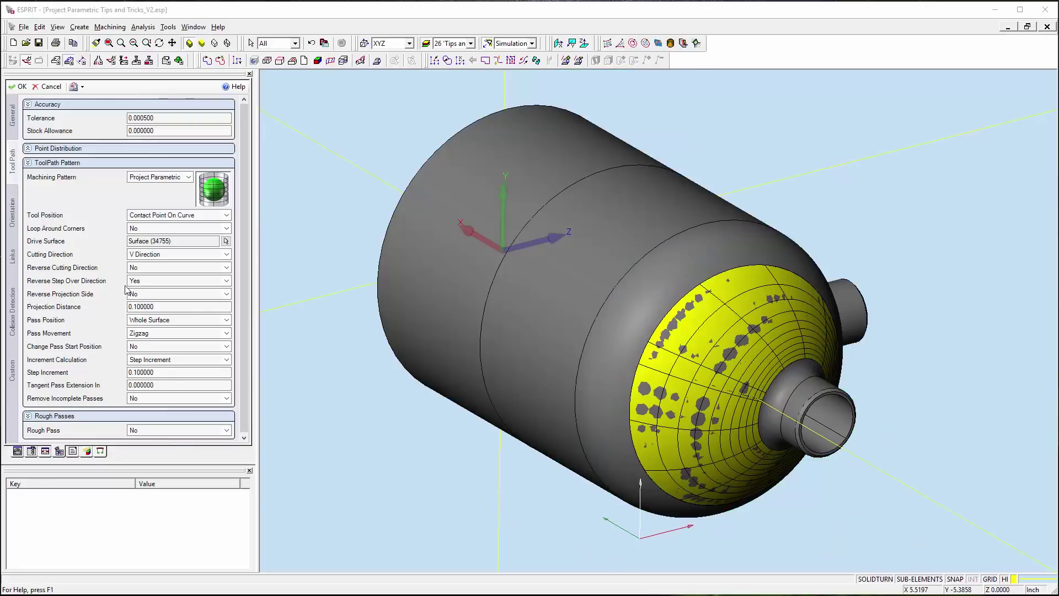
Step: Set the Finish Face drive surface to the merged surface on the dome and apply the operation
{"action": "left_click", "coordinate": [200, 241]}
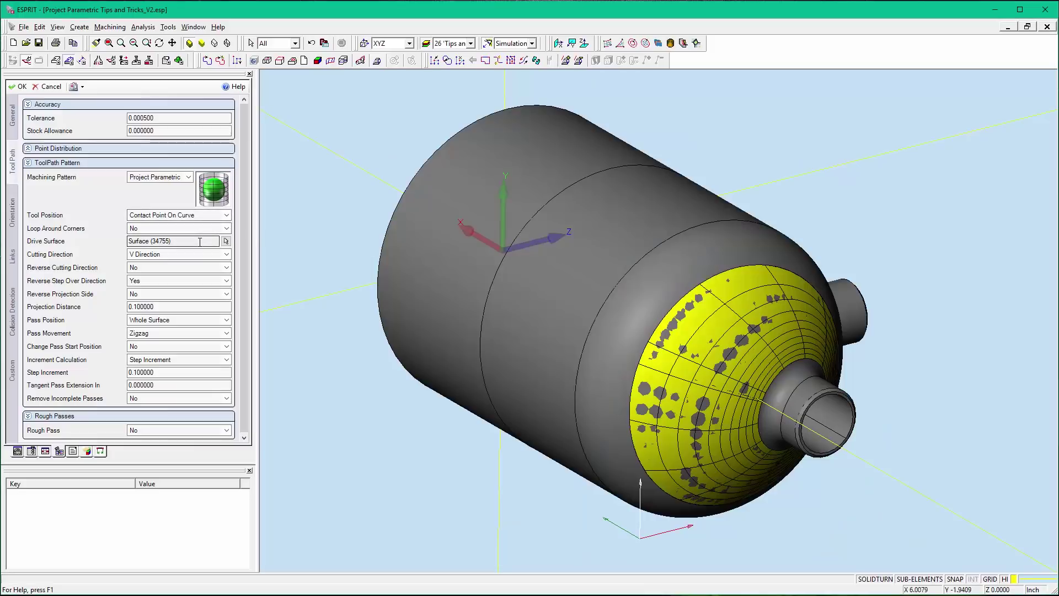
{"action": "left_click", "coordinate": [722, 292]}
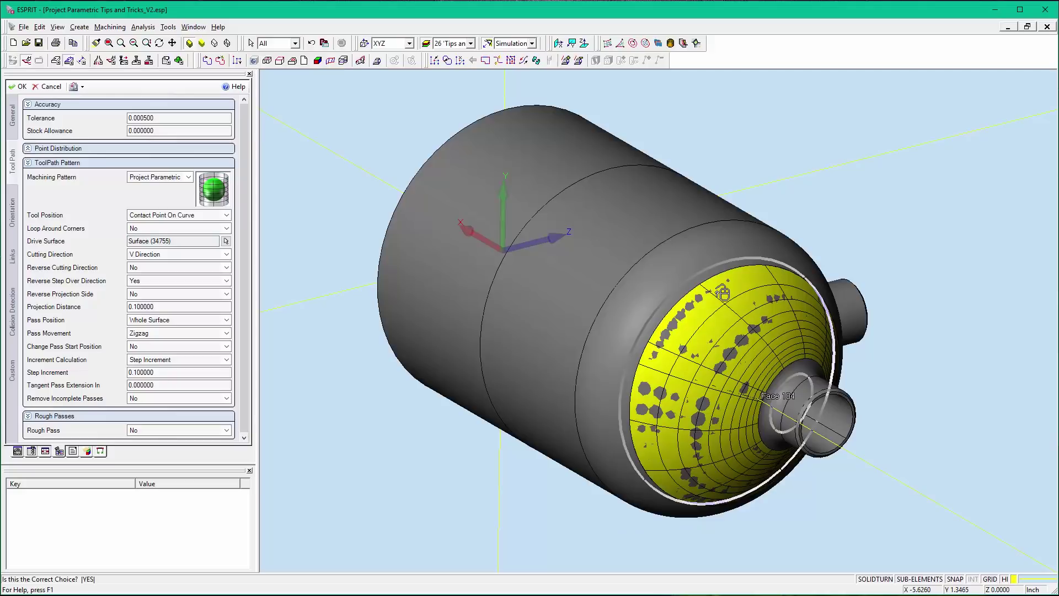
{"action": "left_click", "coordinate": [723, 292]}
{"action": "left_click", "coordinate": [723, 293]}
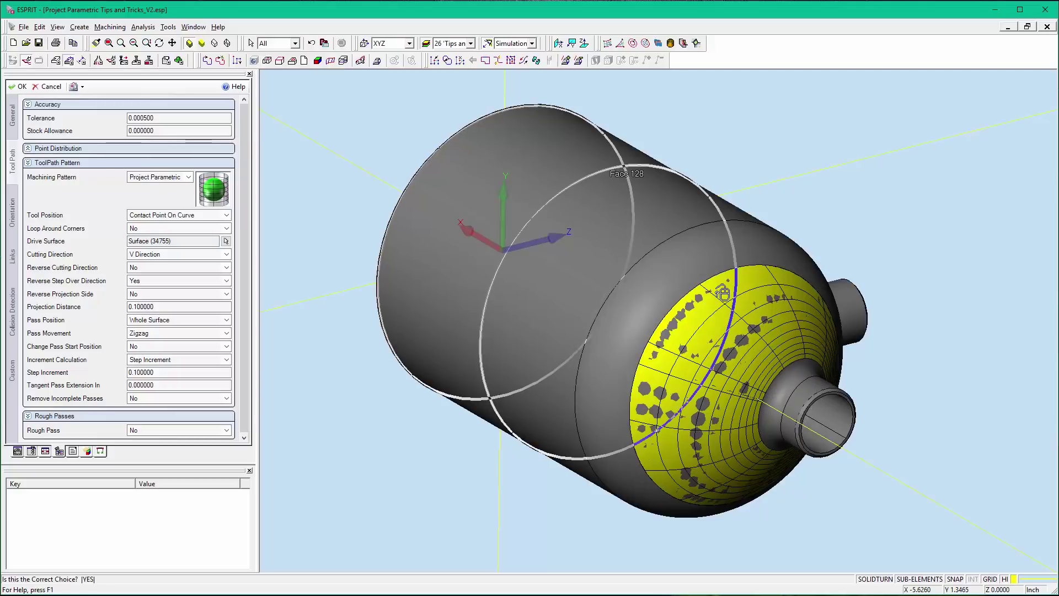
{"action": "left_click", "coordinate": [723, 293]}
{"action": "right_click", "coordinate": [722, 292]}
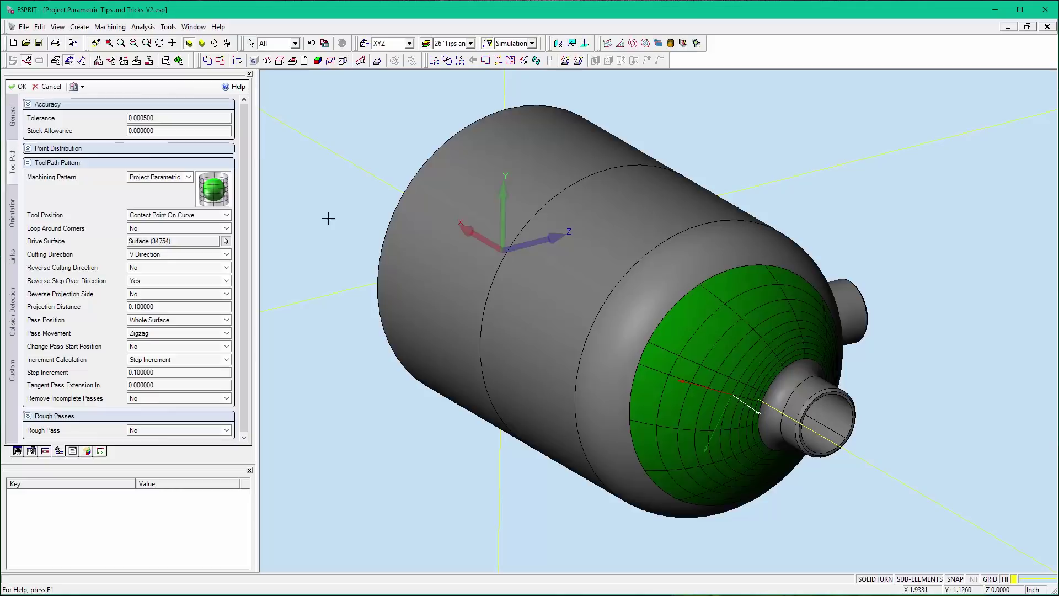
{"action": "left_click", "coordinate": [20, 87]}
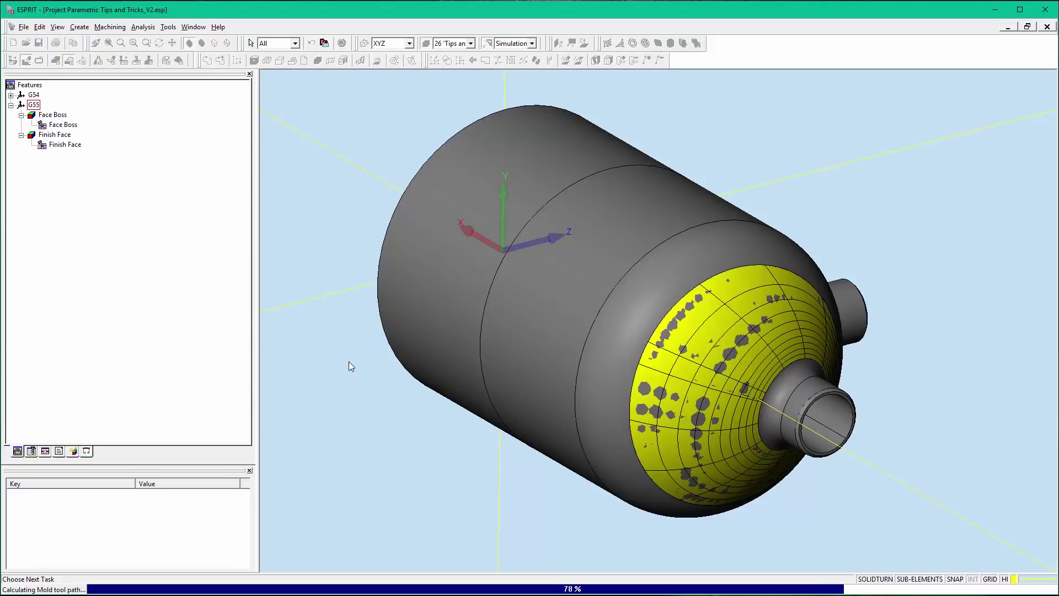
Step: Run the toolpath analysis on the recalculated Finish Face operation to check its tool motion
{"action": "left_click", "coordinate": [57, 145]}
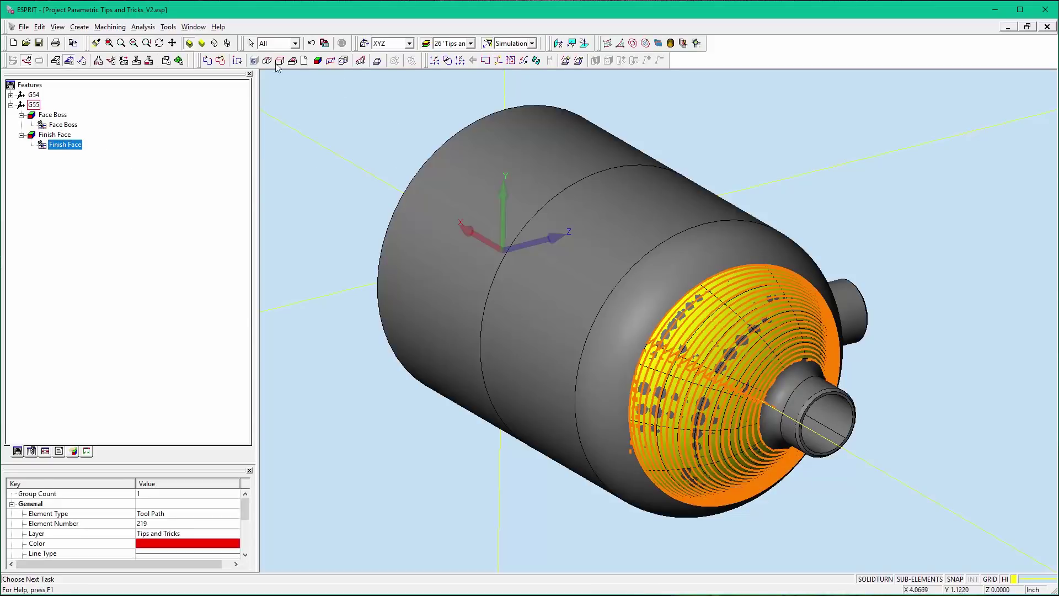
{"action": "left_click", "coordinate": [142, 27]}
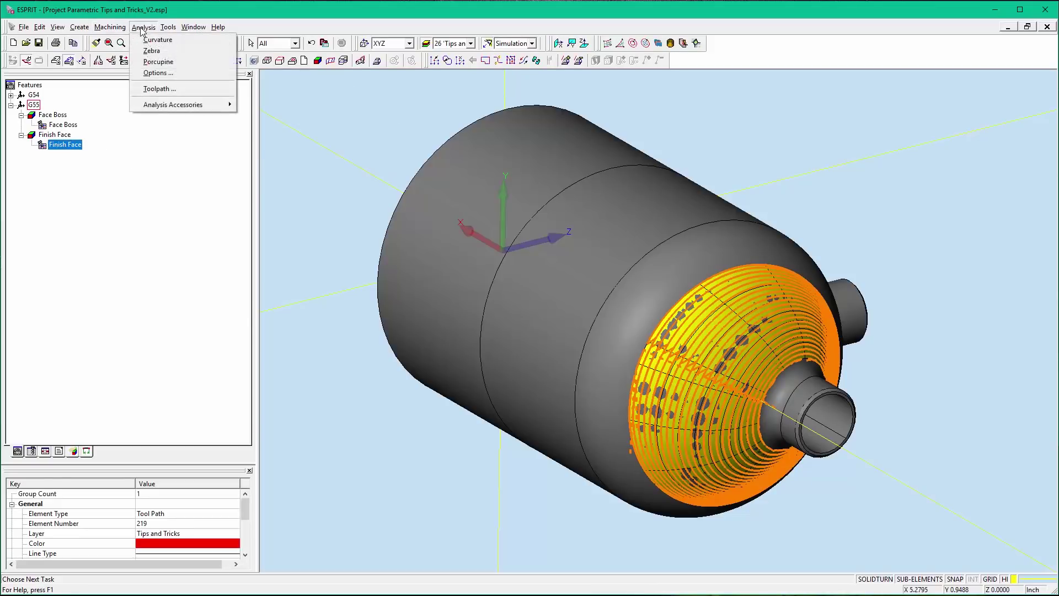
{"action": "left_click", "coordinate": [159, 89]}
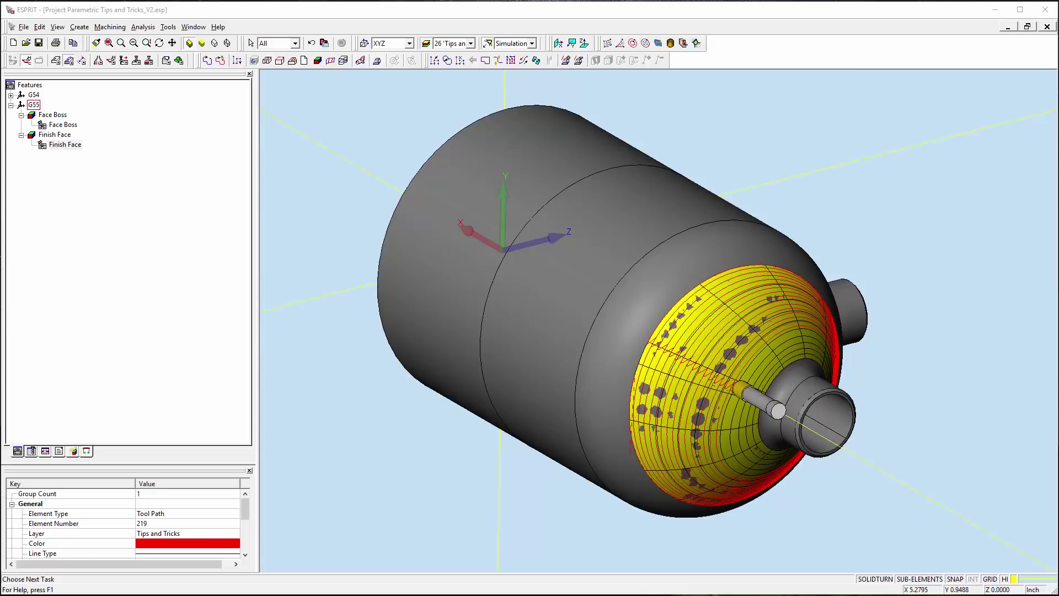
{"action": "left_click", "coordinate": [353, 378]}
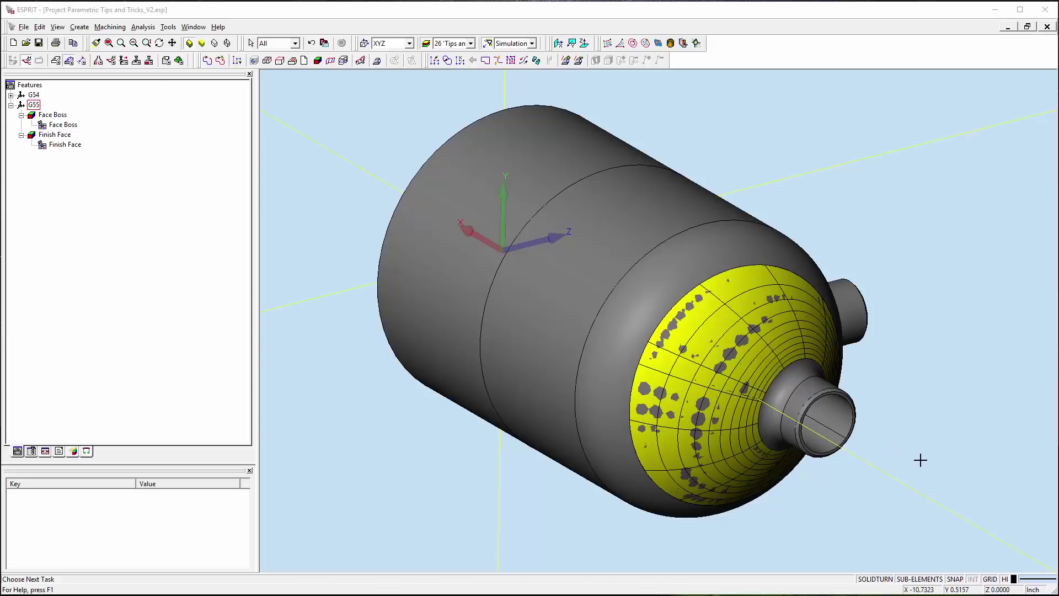
Step: Select the fillet face at the base of the nozzle to inspect it
{"action": "scroll", "coordinate": [915, 452], "scroll_direction": "up", "scroll_amount": 2}
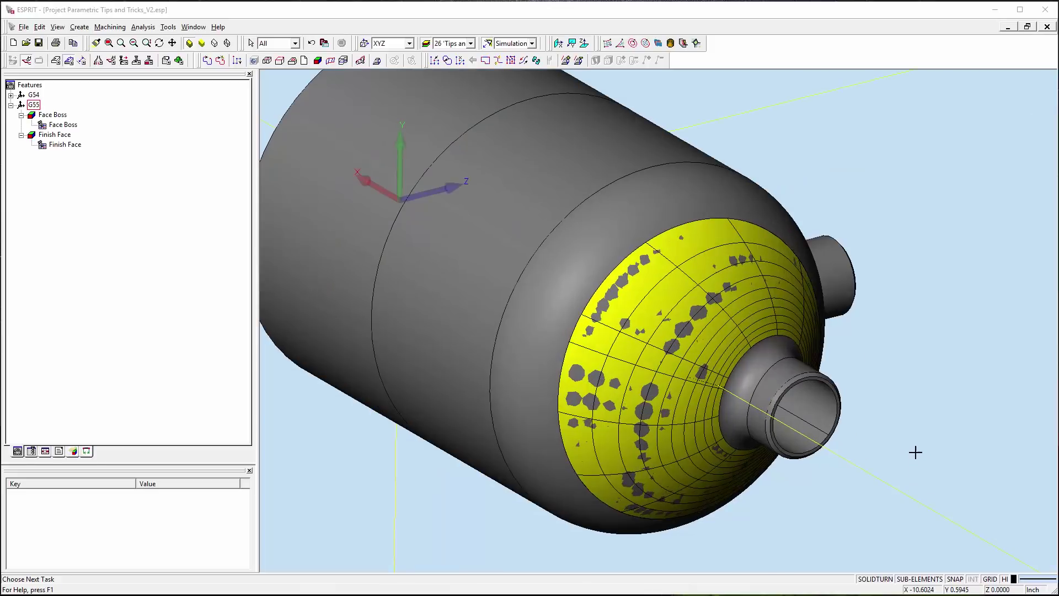
{"action": "scroll", "coordinate": [913, 453], "scroll_direction": "up", "scroll_amount": 2}
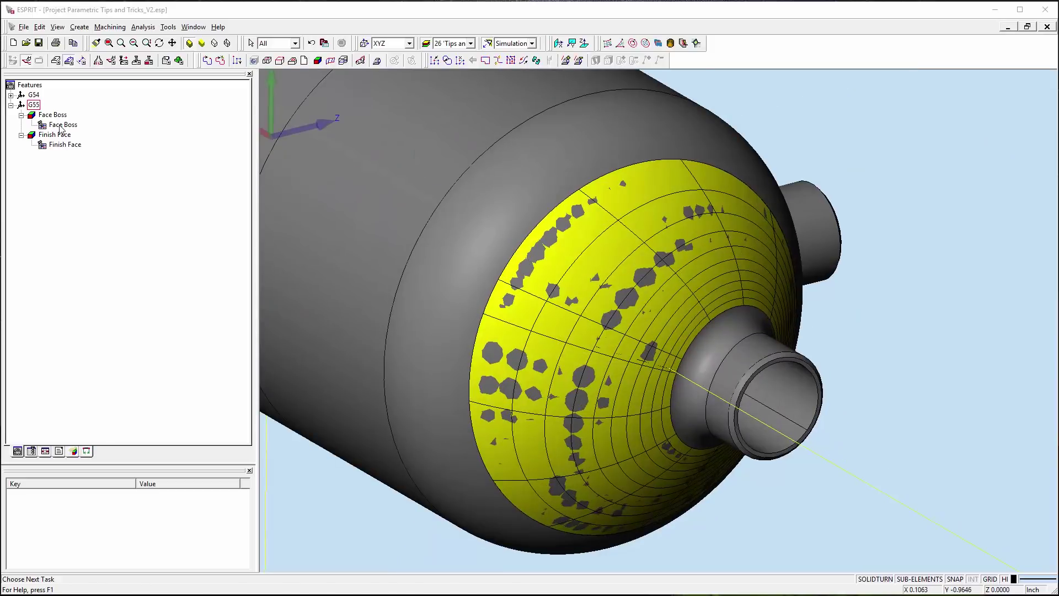
{"action": "scroll", "coordinate": [800, 403], "scroll_direction": "up", "scroll_amount": 2}
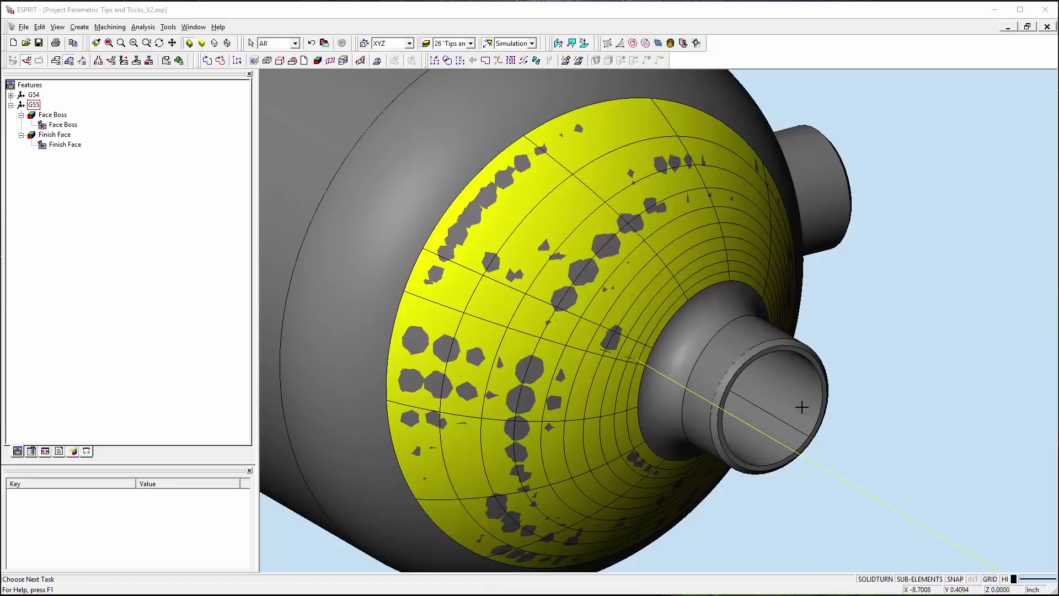
{"action": "left_click", "coordinate": [680, 333]}
{"action": "left_click", "coordinate": [679, 333]}
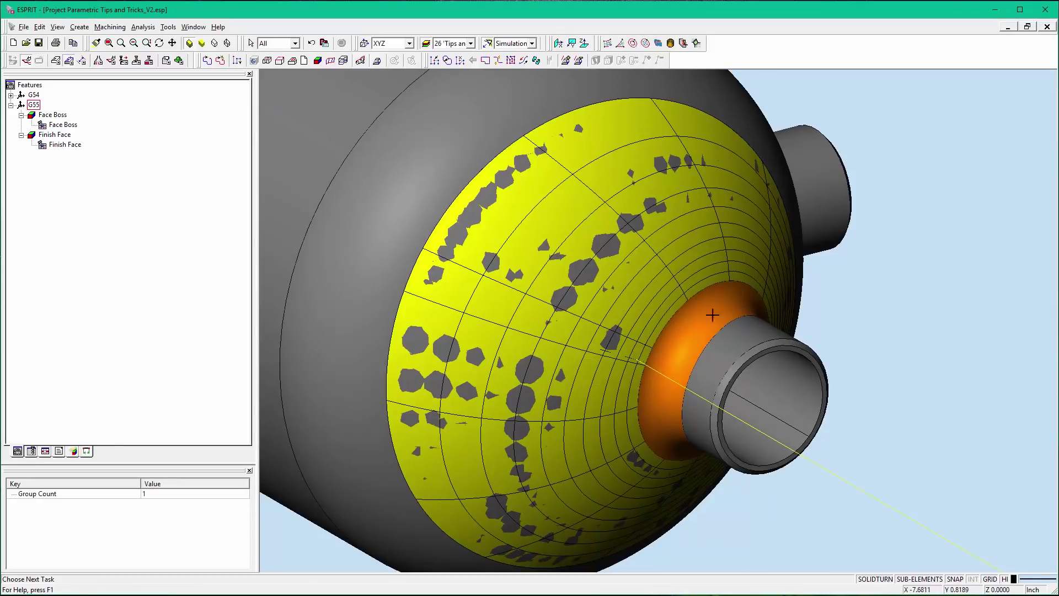
Step: Run the toolpath analysis on the Face Boss operation around the nozzle
{"action": "left_click", "coordinate": [62, 125]}
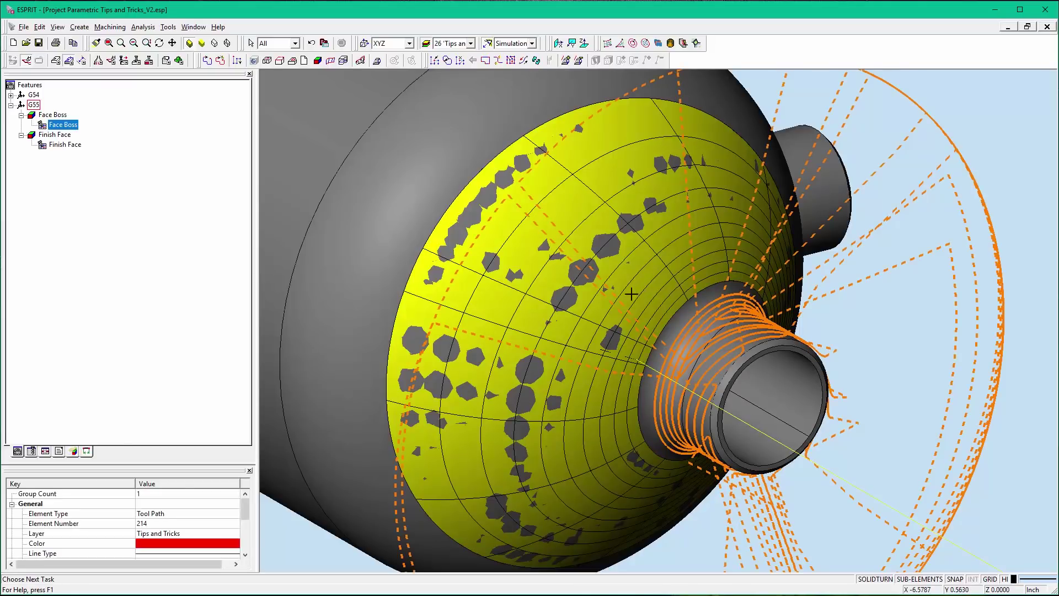
{"action": "left_click", "coordinate": [144, 28]}
{"action": "left_click", "coordinate": [156, 89]}
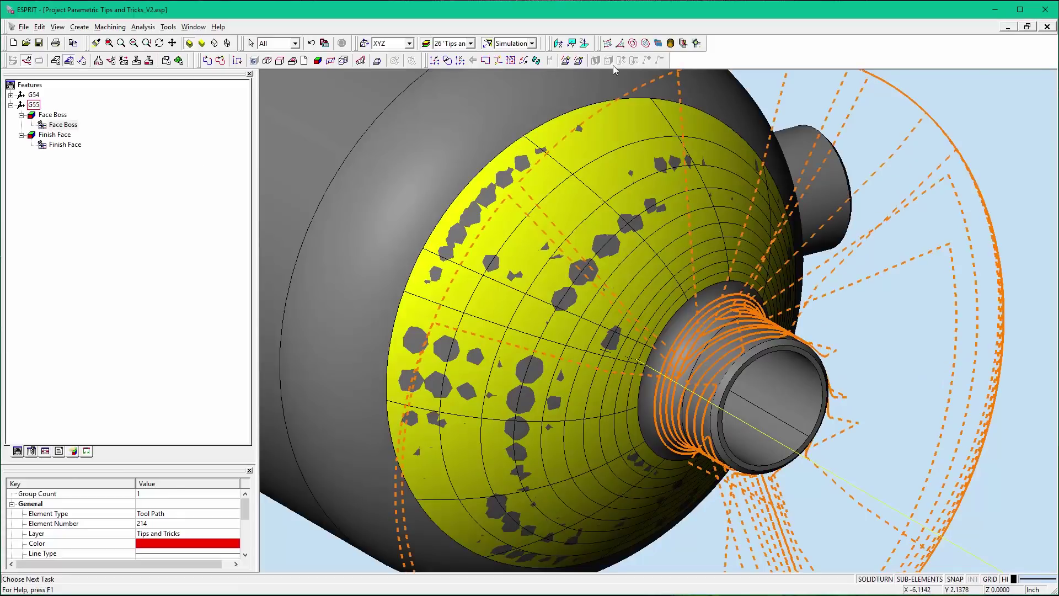
{"action": "left_click", "coordinate": [869, 333]}
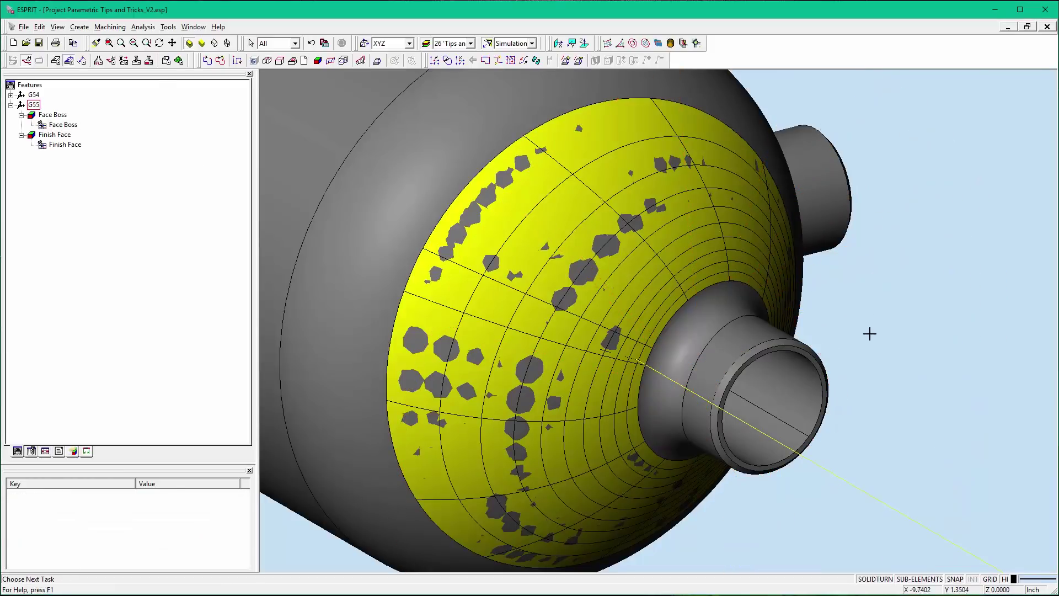
Step: Highlight the nozzle's fillet face and its cylindrical neck face in turn, and clear the selection
{"action": "left_click", "coordinate": [679, 346]}
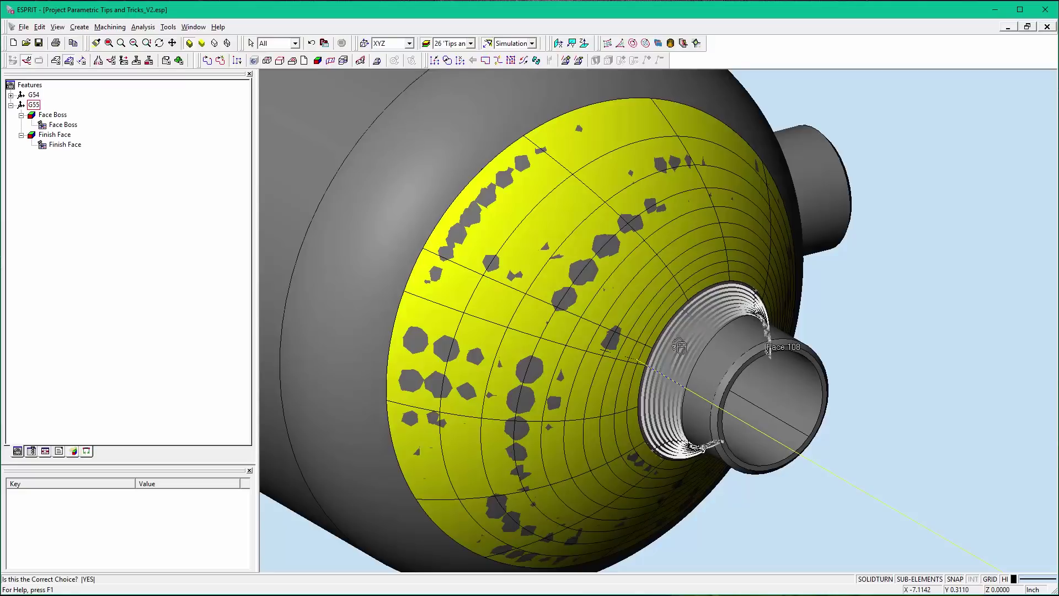
{"action": "left_click", "coordinate": [949, 298]}
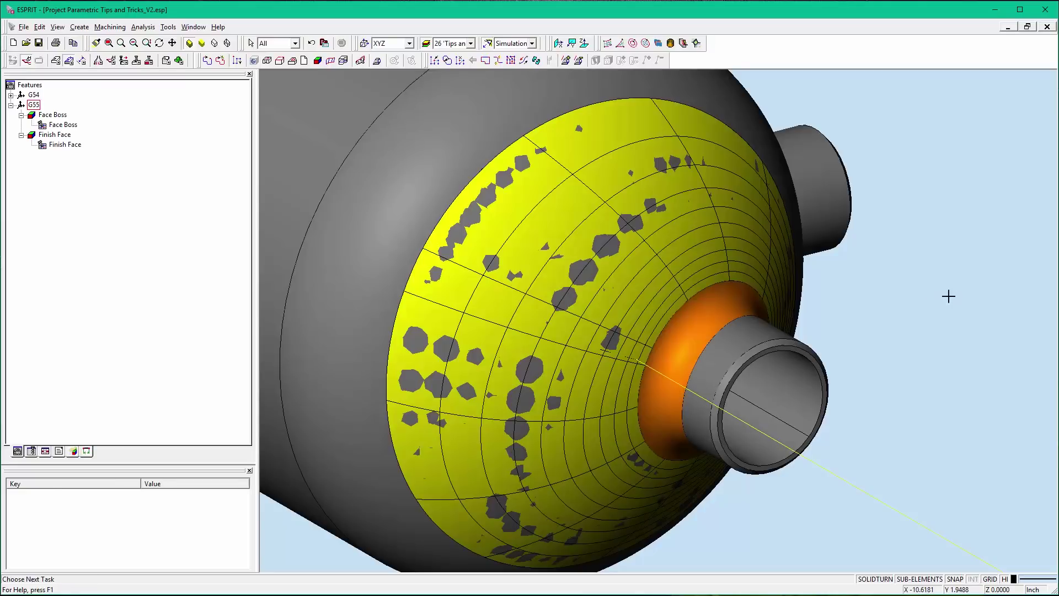
{"action": "left_click", "coordinate": [747, 332]}
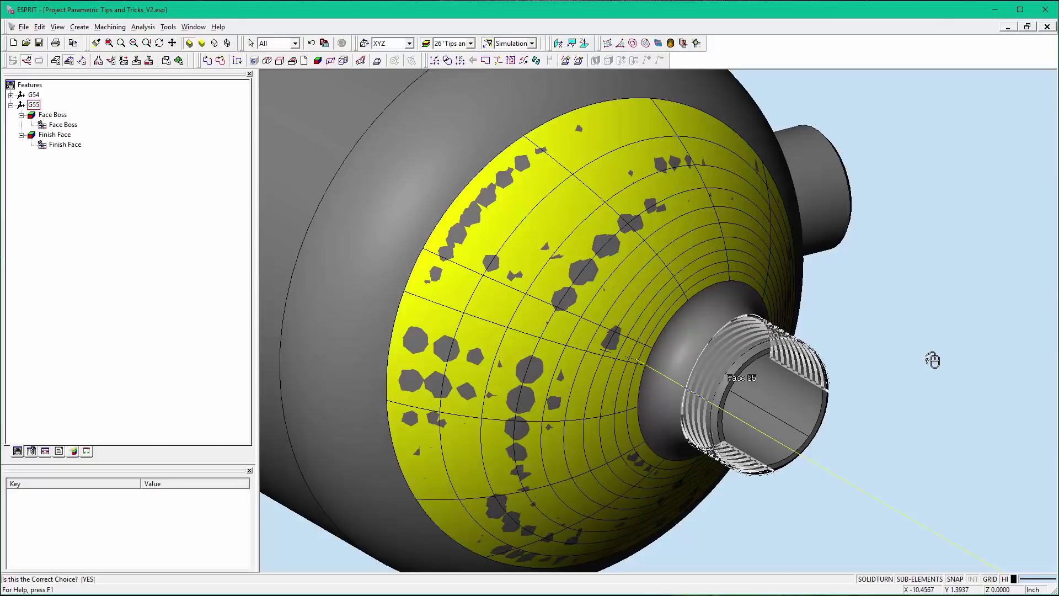
{"action": "left_click", "coordinate": [888, 333]}
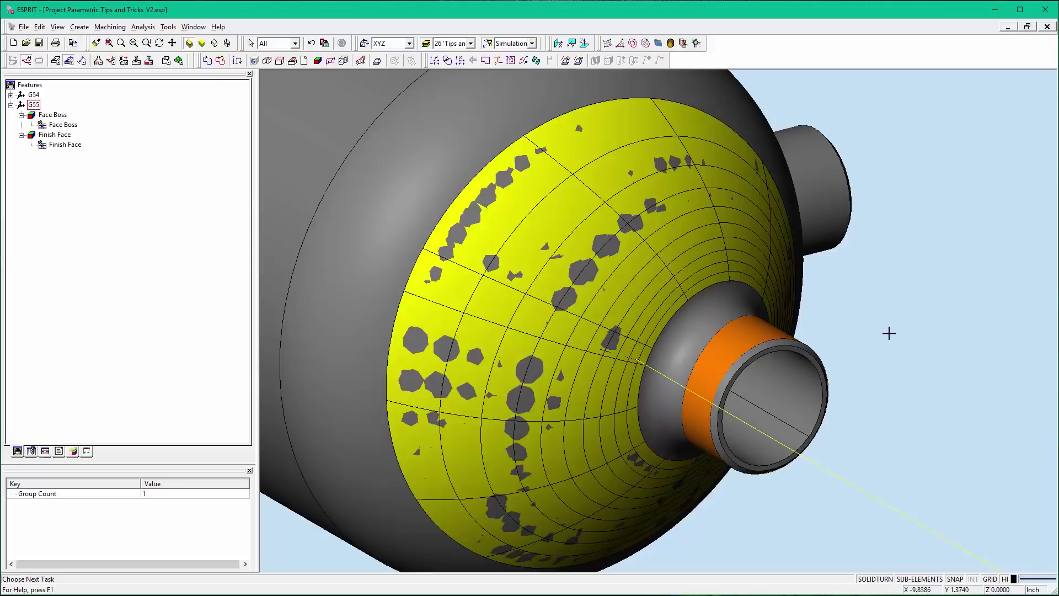
{"action": "left_click", "coordinate": [867, 352]}
{"action": "key", "text": "Escape"}
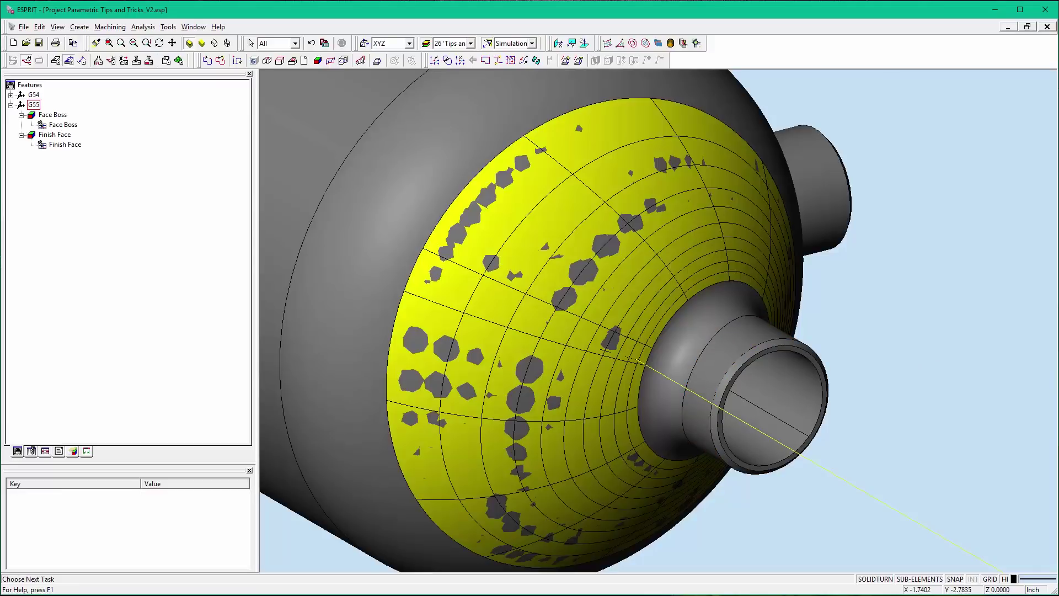
{"action": "scroll", "coordinate": [869, 429], "scroll_direction": "down", "scroll_amount": 5}
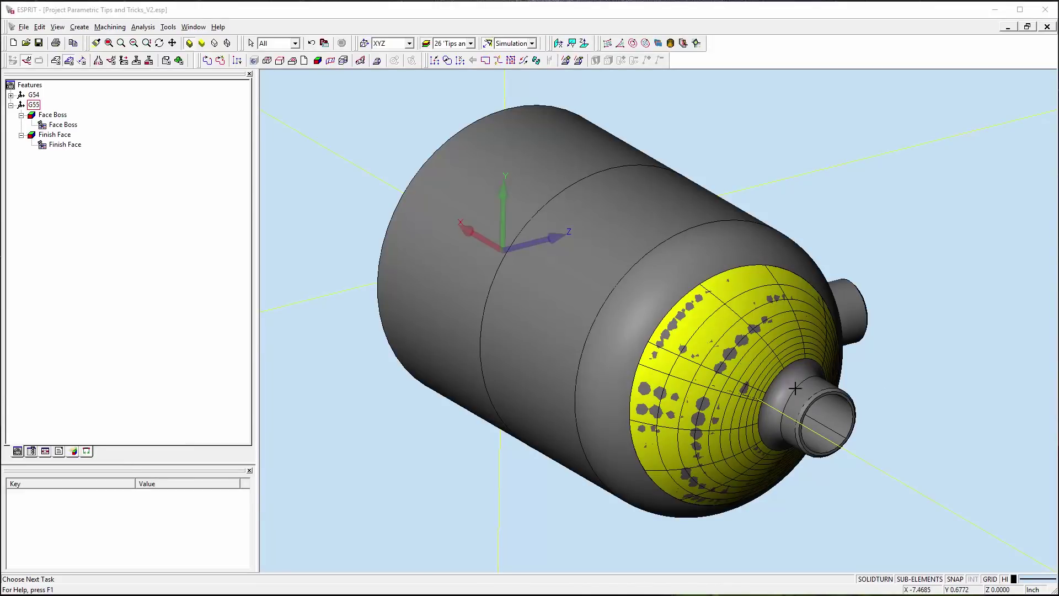
{"action": "left_click", "coordinate": [674, 140]}
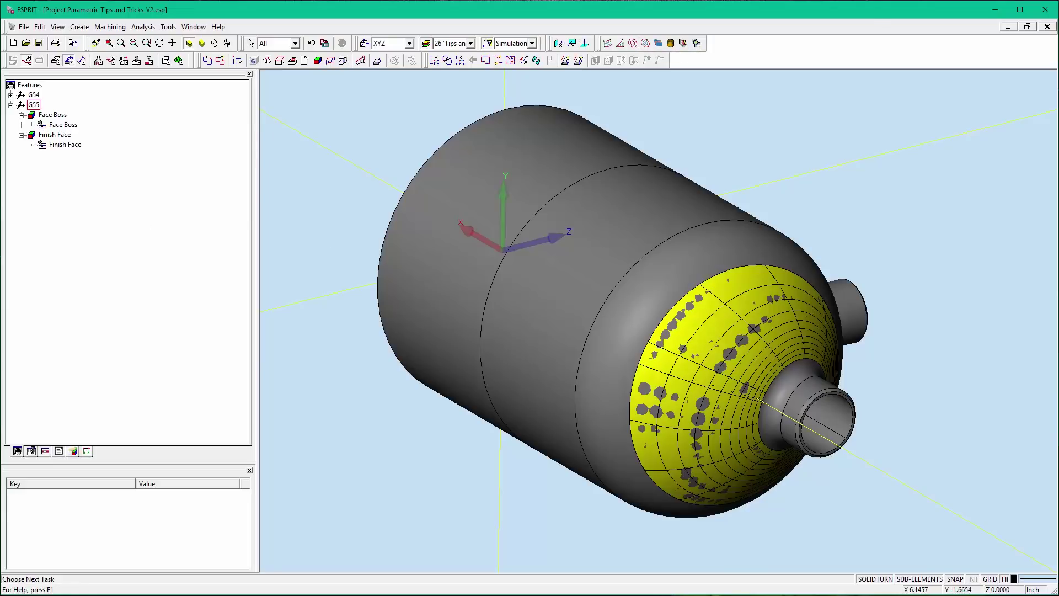
Step: Open the Face Boss operation for editing and set its machining pattern to Project Spiral
{"action": "scroll", "coordinate": [885, 420], "scroll_direction": "up", "scroll_amount": 2}
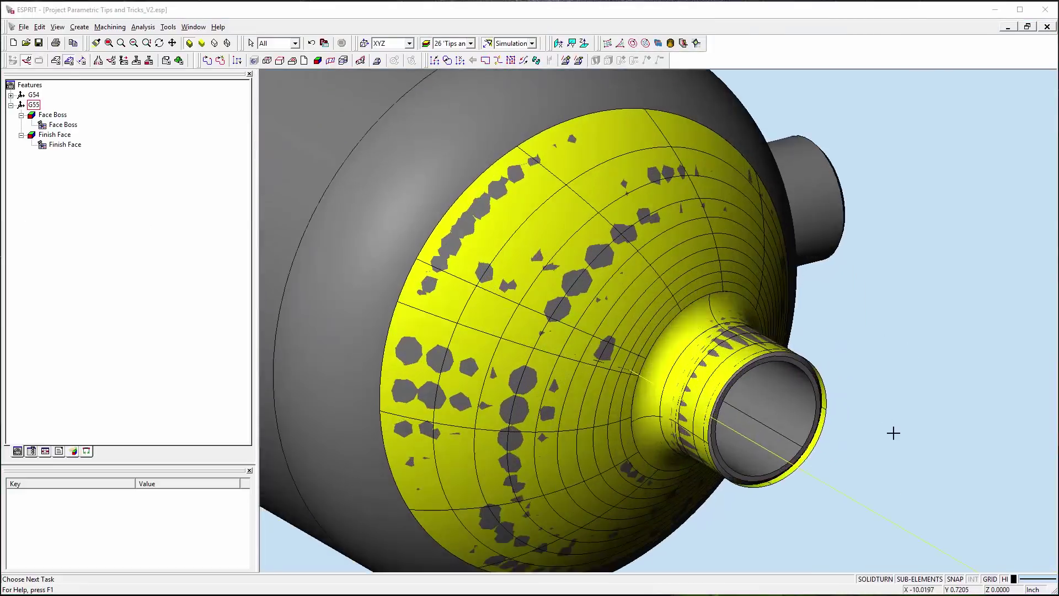
{"action": "scroll", "coordinate": [875, 459], "scroll_direction": "up", "scroll_amount": 2}
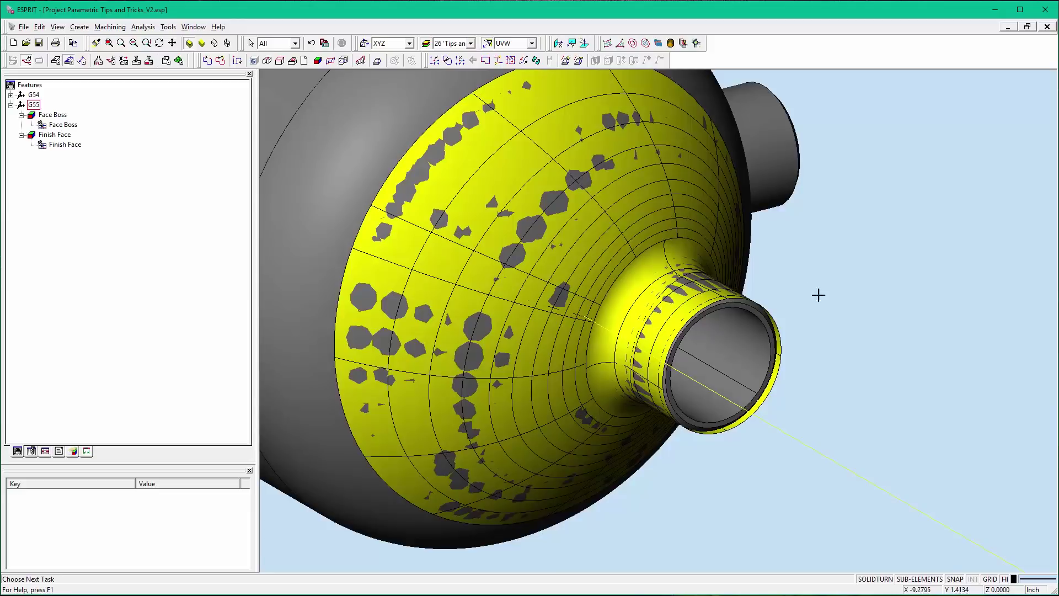
{"action": "left_click", "coordinate": [72, 125]}
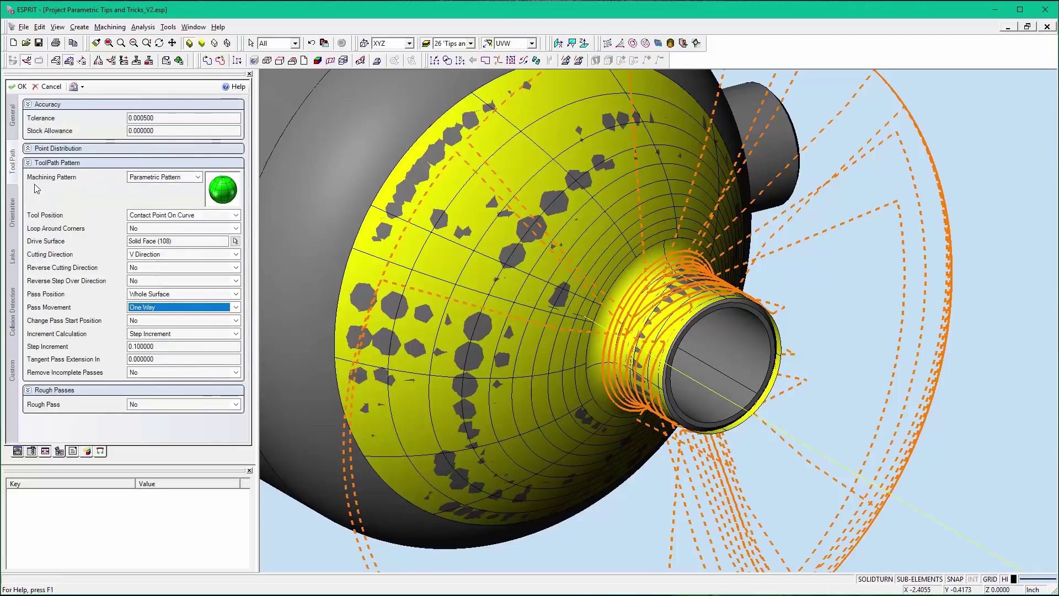
{"action": "left_click", "coordinate": [187, 177]}
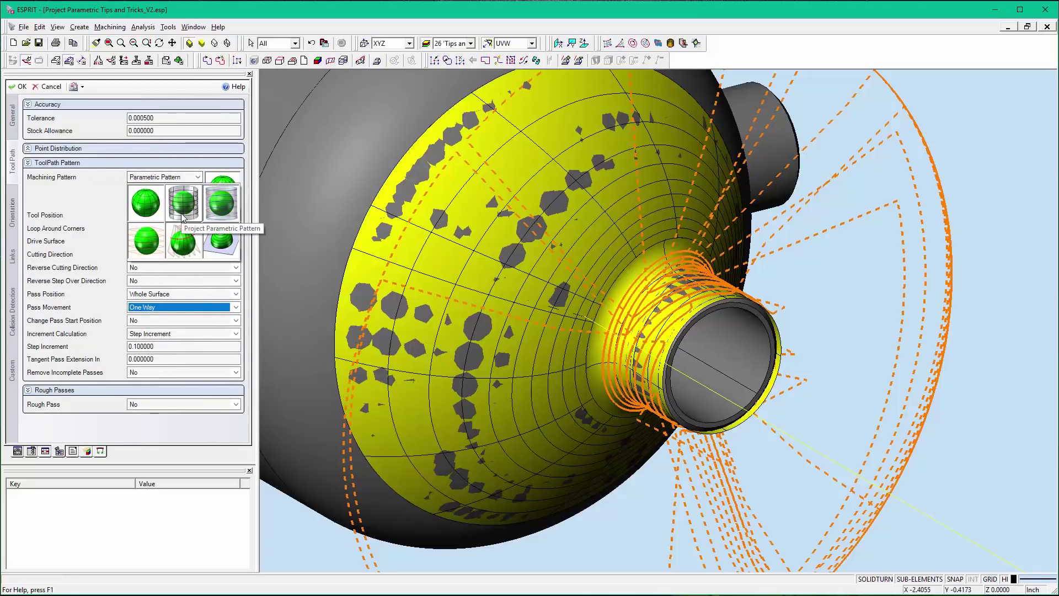
{"action": "left_click", "coordinate": [229, 216]}
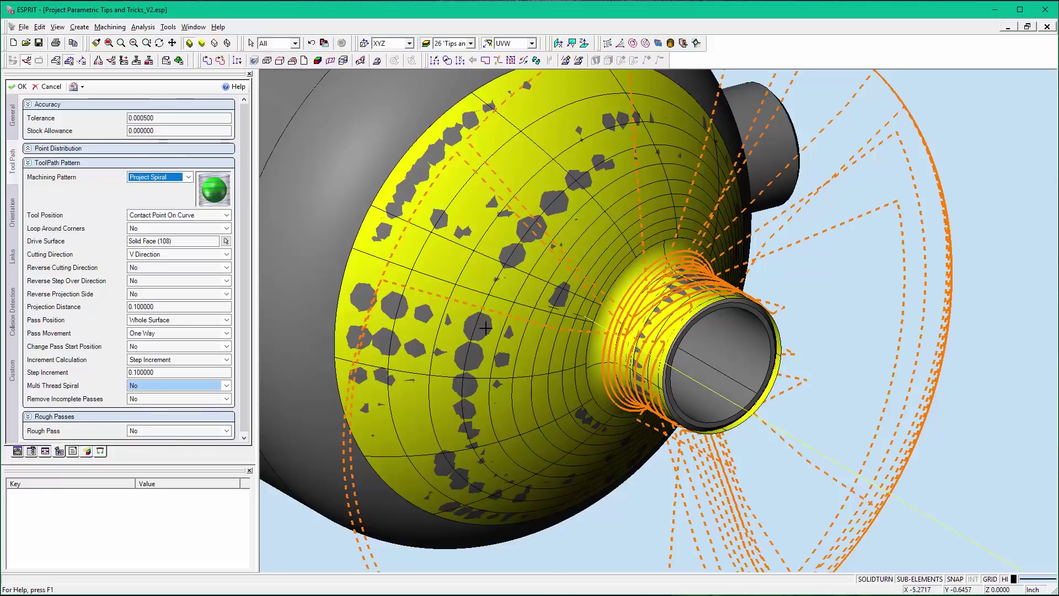
Step: Replace the Face Boss operation's drive surface with the merged surface covering the nozzle's fillet and neck
{"action": "left_click", "coordinate": [179, 241]}
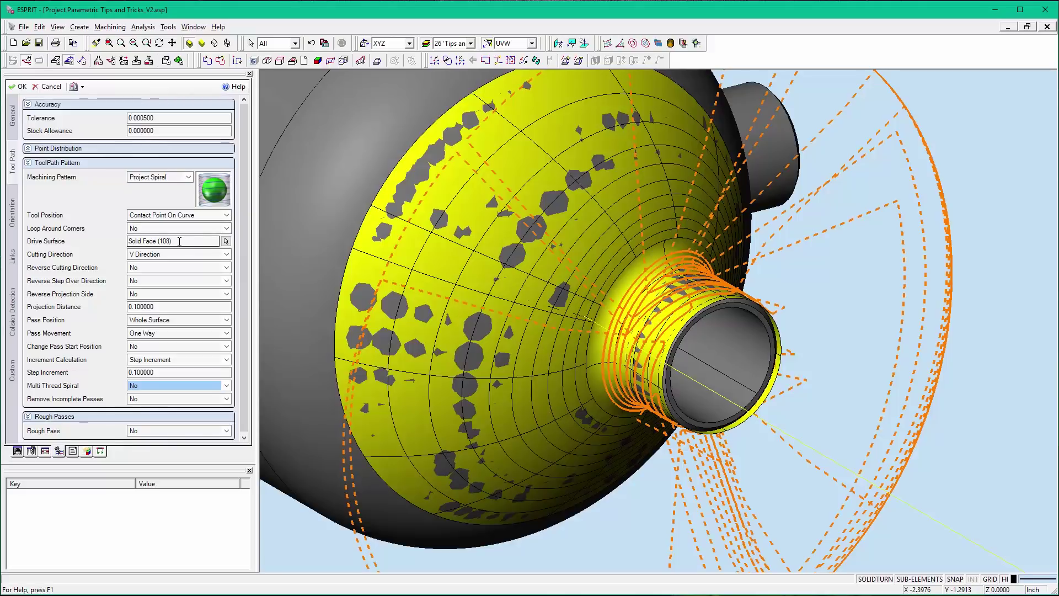
{"action": "scroll", "coordinate": [781, 395], "scroll_direction": "up", "scroll_amount": 5}
{"action": "left_click", "coordinate": [747, 352]}
{"action": "scroll", "coordinate": [731, 392], "scroll_direction": "down", "scroll_amount": 3}
{"action": "scroll", "coordinate": [837, 364], "scroll_direction": "down", "scroll_amount": 2}
{"action": "scroll", "coordinate": [782, 319], "scroll_direction": "up", "scroll_amount": 2}
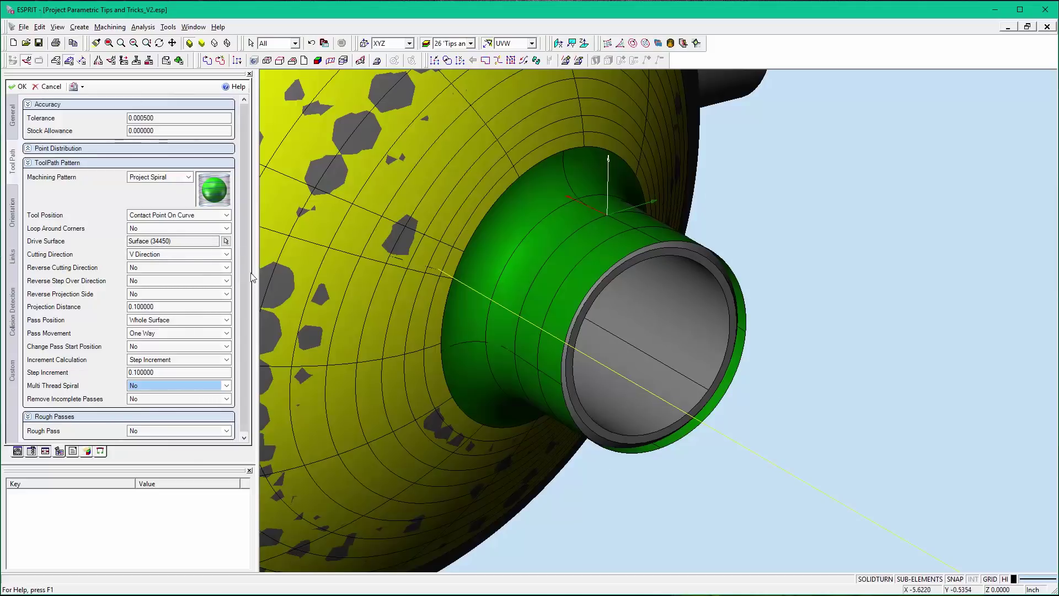
Step: Keep the cutting direction at V Direction and the projection distance at 0.1, and recalculate the Face Boss operation
{"action": "left_click", "coordinate": [188, 255]}
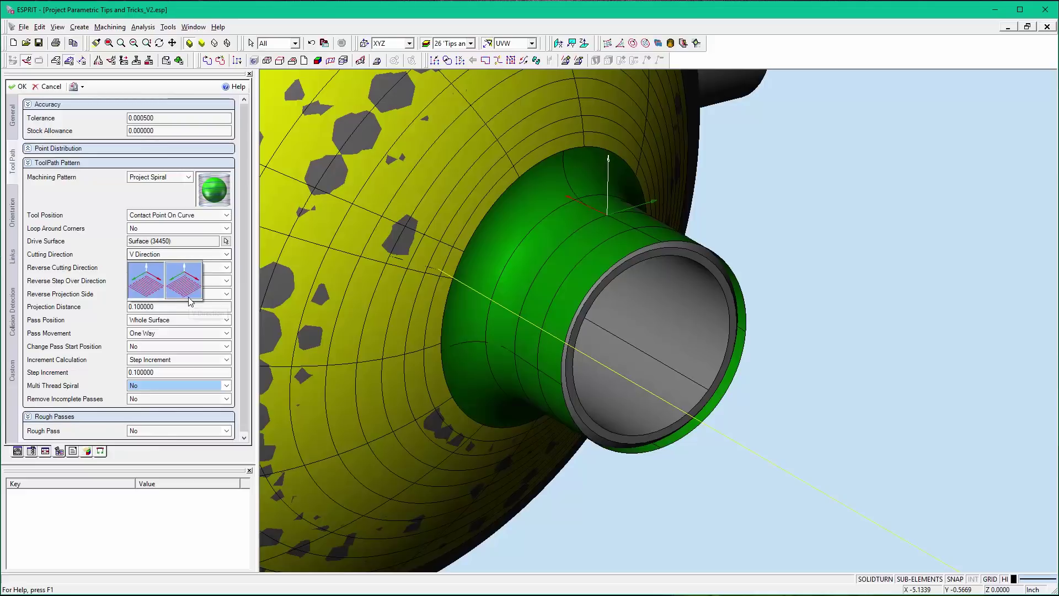
{"action": "left_click", "coordinate": [187, 296]}
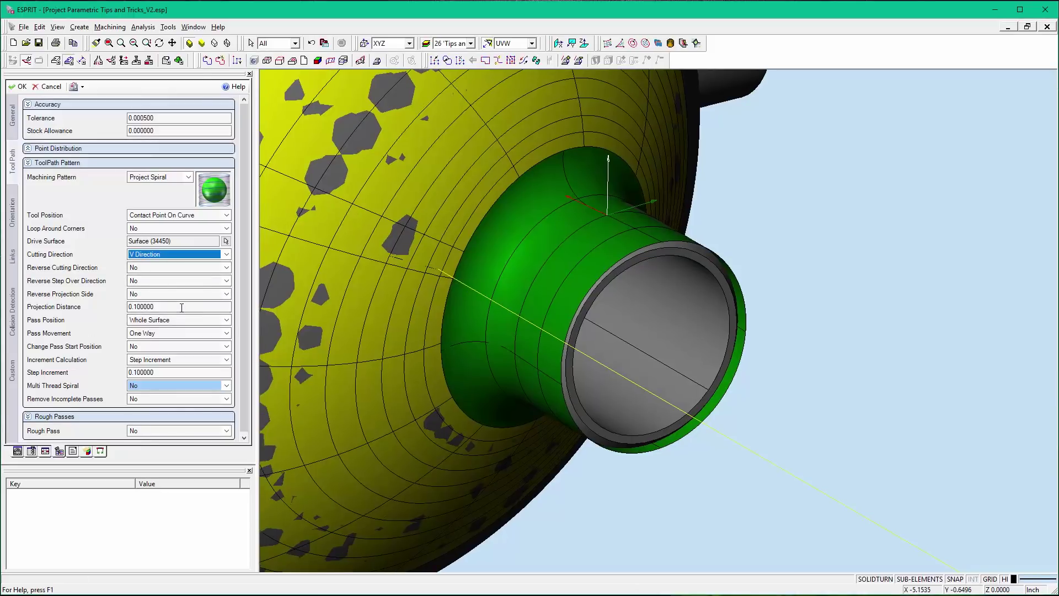
{"action": "left_click", "coordinate": [181, 307]}
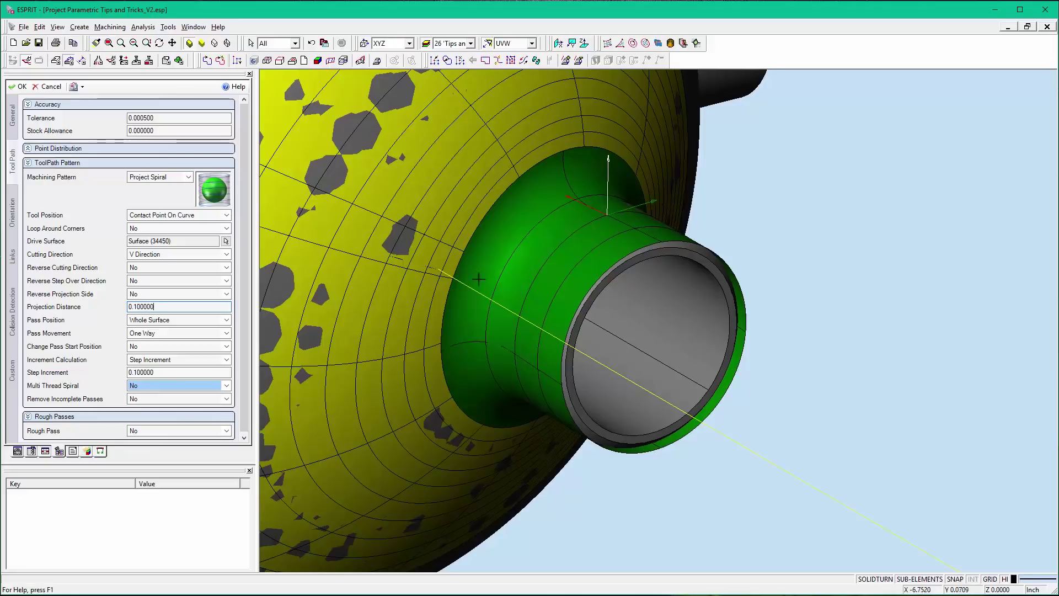
{"action": "left_click", "coordinate": [18, 87]}
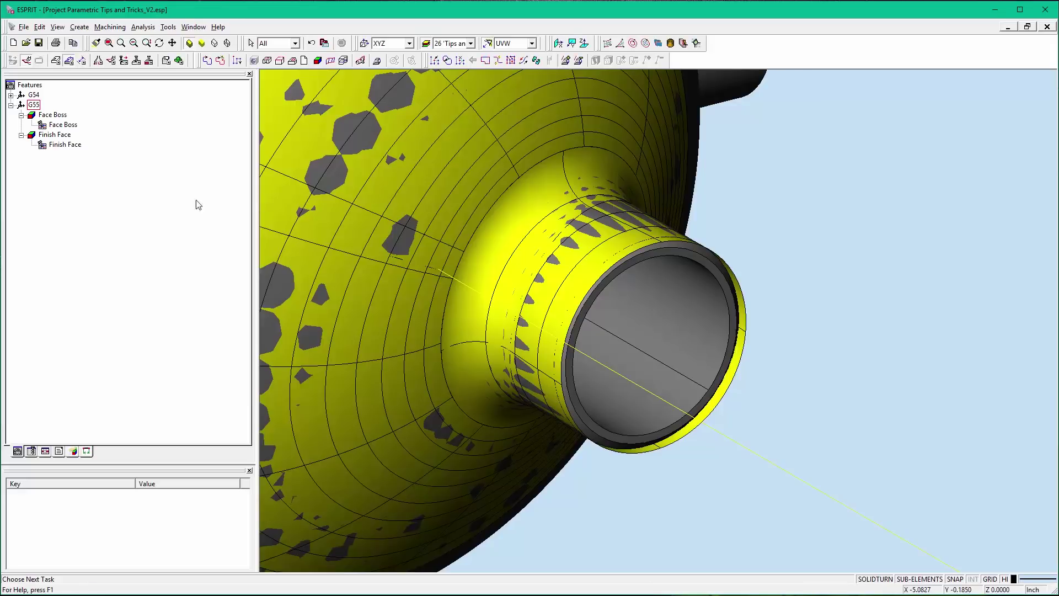
Step: Run the toolpath analysis on the recalculated Face Boss operation to check its spiral tool motion
{"action": "left_click", "coordinate": [71, 126]}
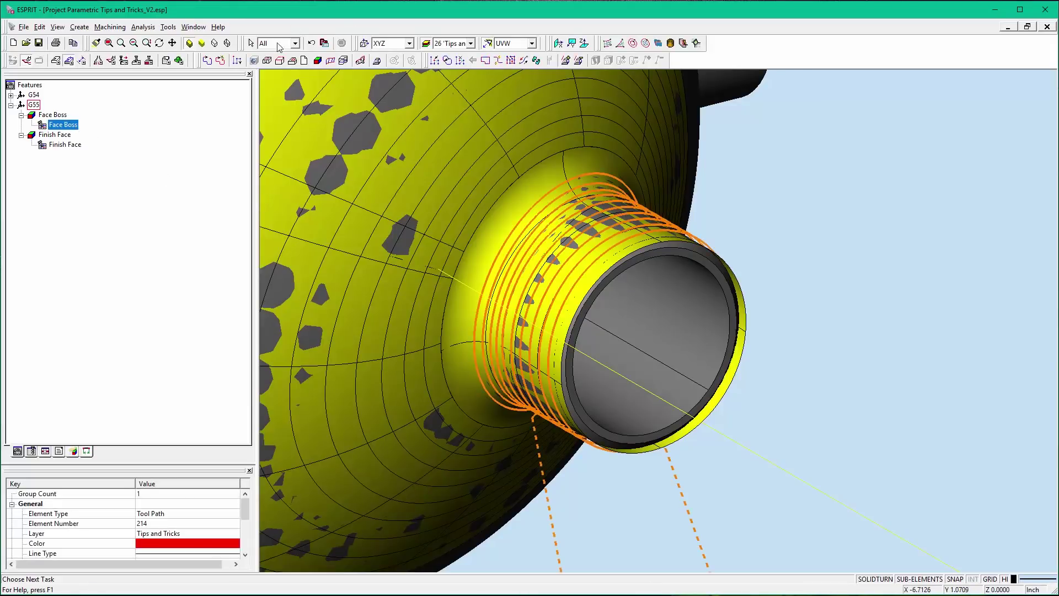
{"action": "left_click", "coordinate": [142, 28]}
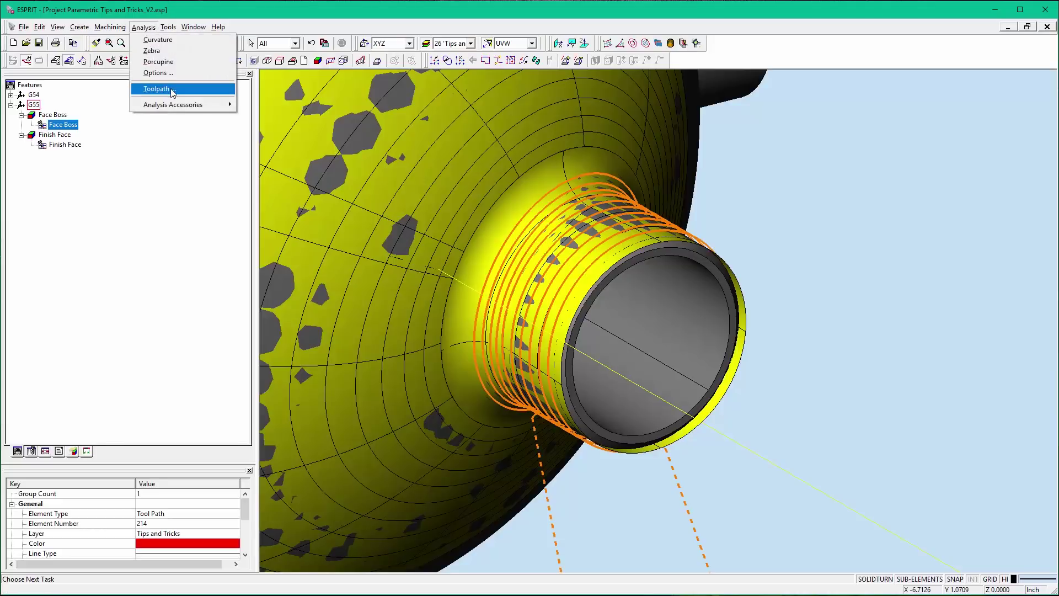
{"action": "left_click", "coordinate": [172, 91]}
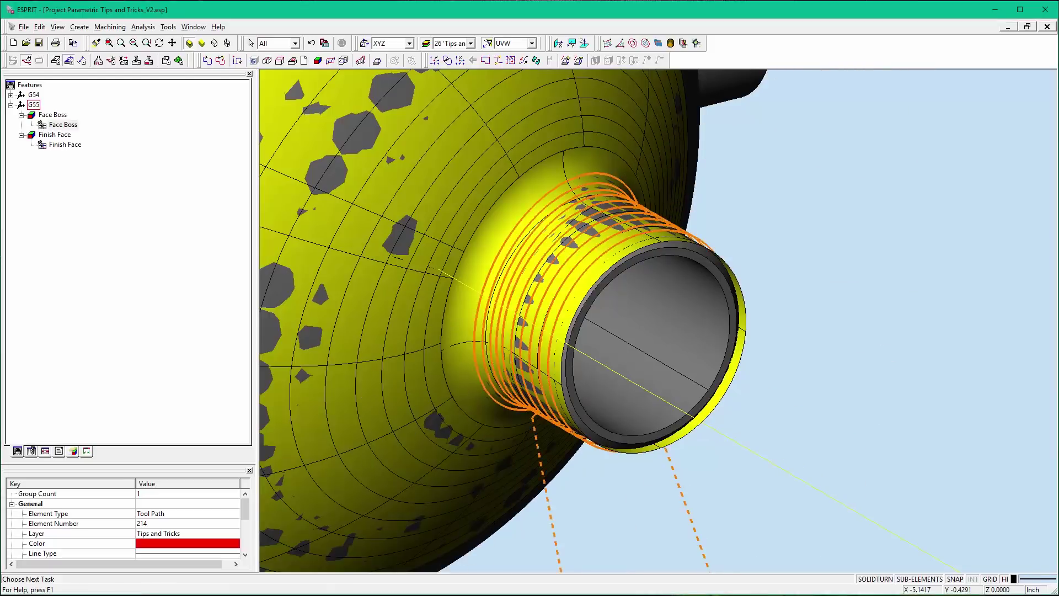
Step: Display the Finish Face toolpath on the dome and examine the transitions between its passes
{"action": "scroll", "coordinate": [730, 248], "scroll_direction": "down", "scroll_amount": 5}
{"action": "scroll", "coordinate": [728, 145], "scroll_direction": "up", "scroll_amount": 1}
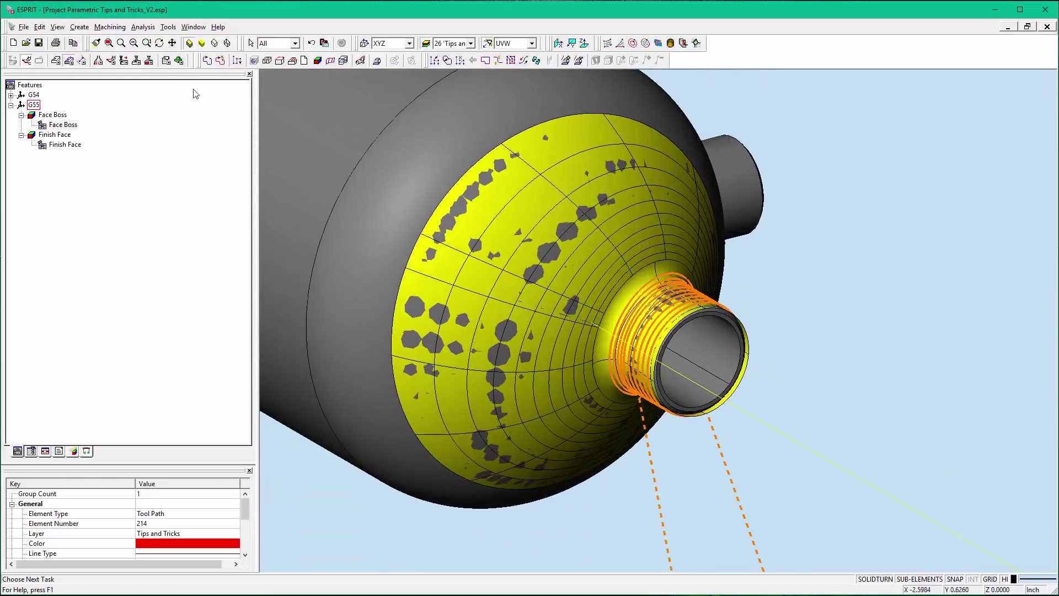
{"action": "left_click", "coordinate": [76, 146]}
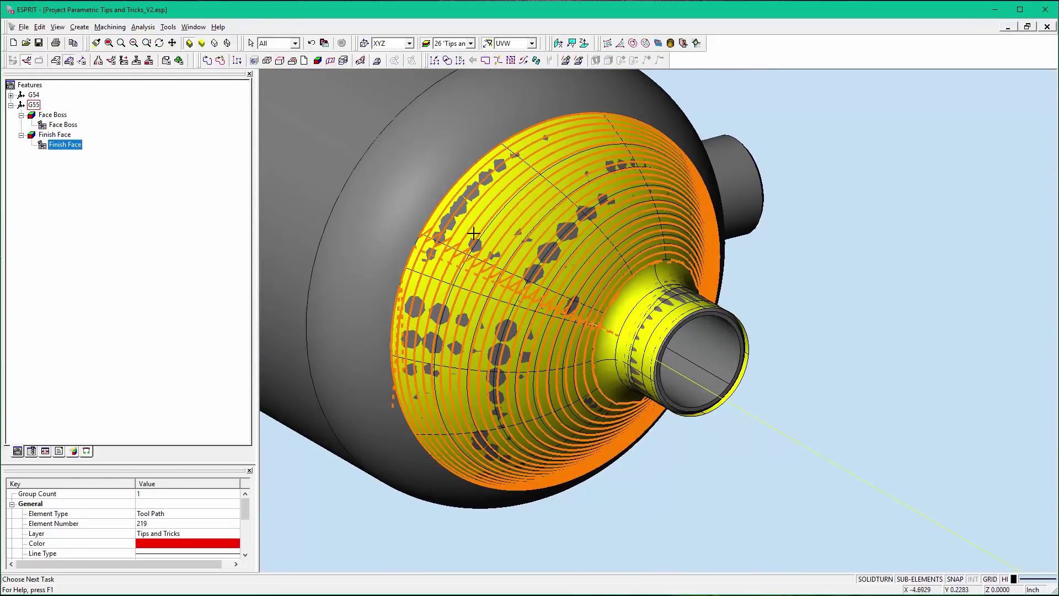
{"action": "scroll", "coordinate": [434, 248], "scroll_direction": "up", "scroll_amount": 3}
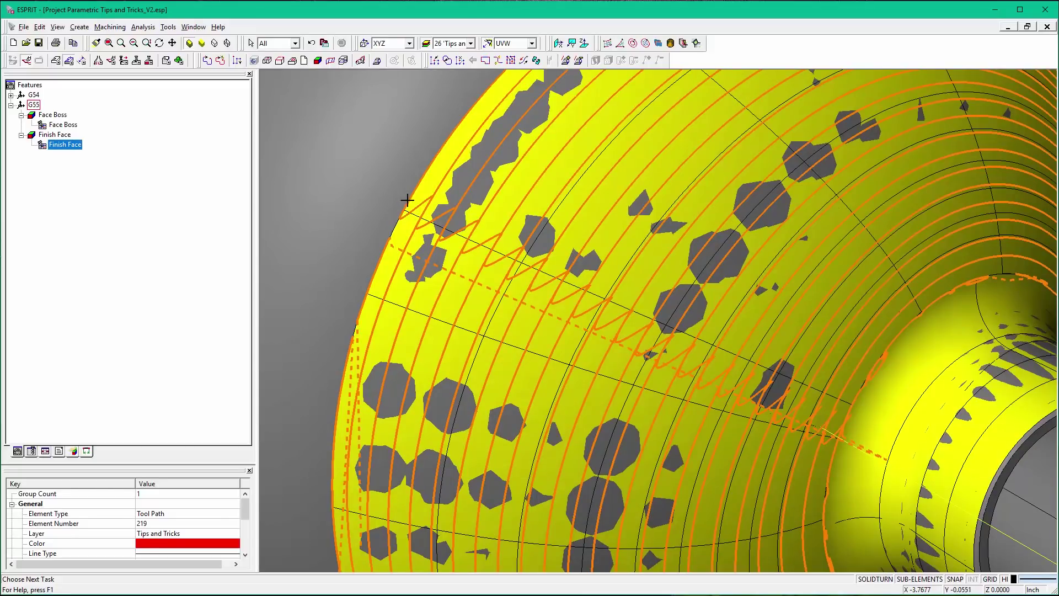
{"action": "scroll", "coordinate": [541, 302], "scroll_direction": "down", "scroll_amount": 3}
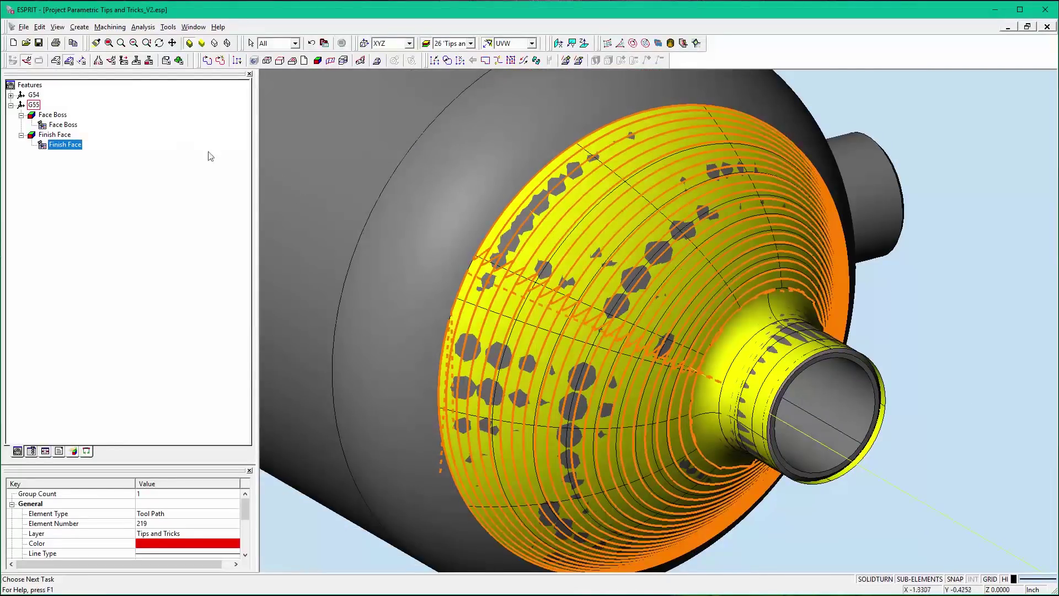
Step: Display the Face Boss toolpath around the nozzle for comparison, and clear the selection
{"action": "left_click", "coordinate": [59, 125]}
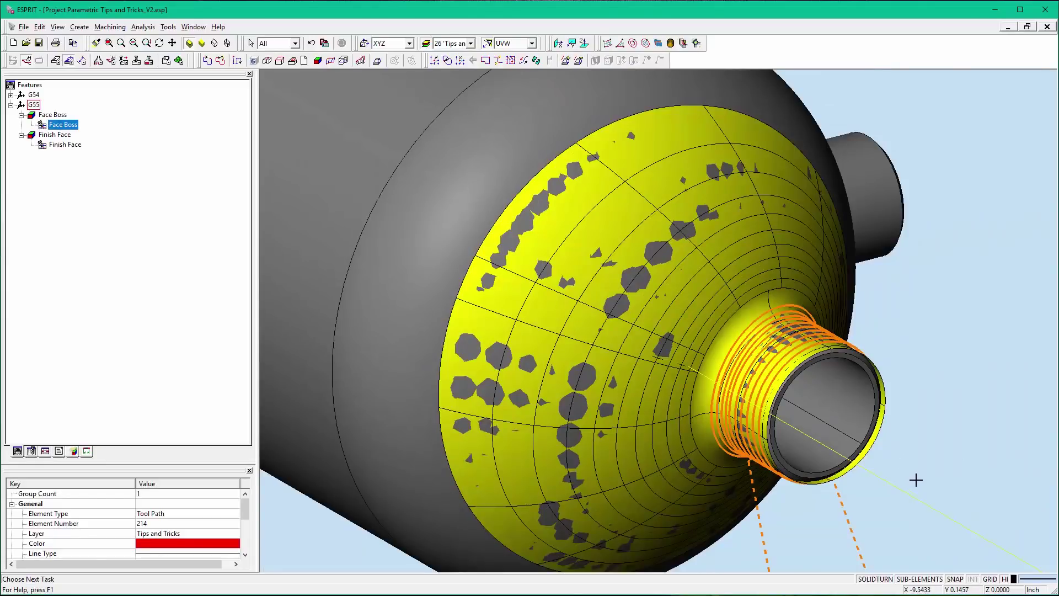
{"action": "scroll", "coordinate": [871, 441], "scroll_direction": "up", "scroll_amount": 2}
{"action": "scroll", "coordinate": [848, 380], "scroll_direction": "up", "scroll_amount": 2}
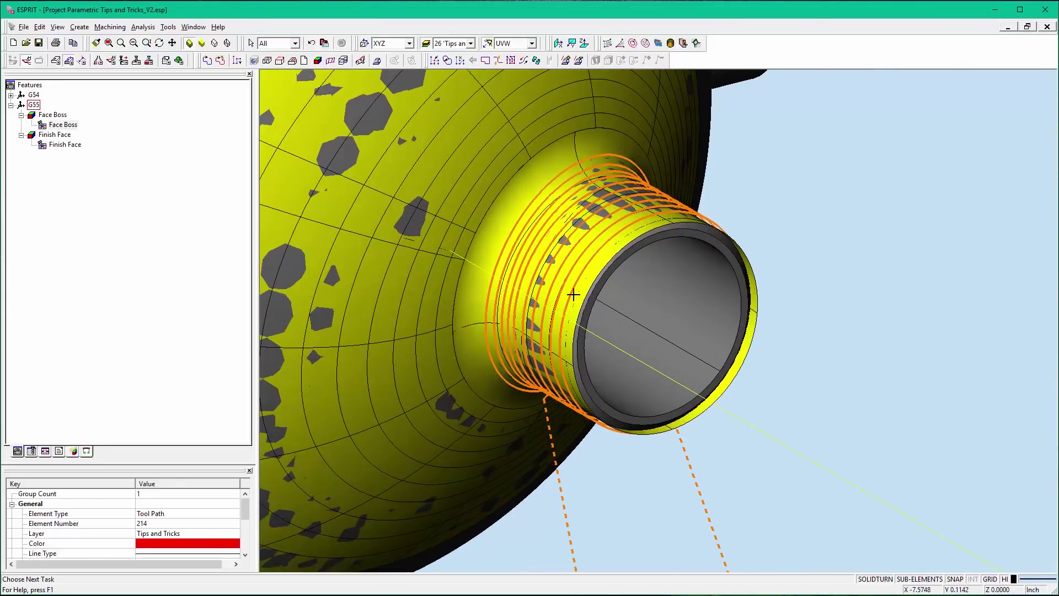
{"action": "scroll", "coordinate": [573, 281], "scroll_direction": "up", "scroll_amount": 1}
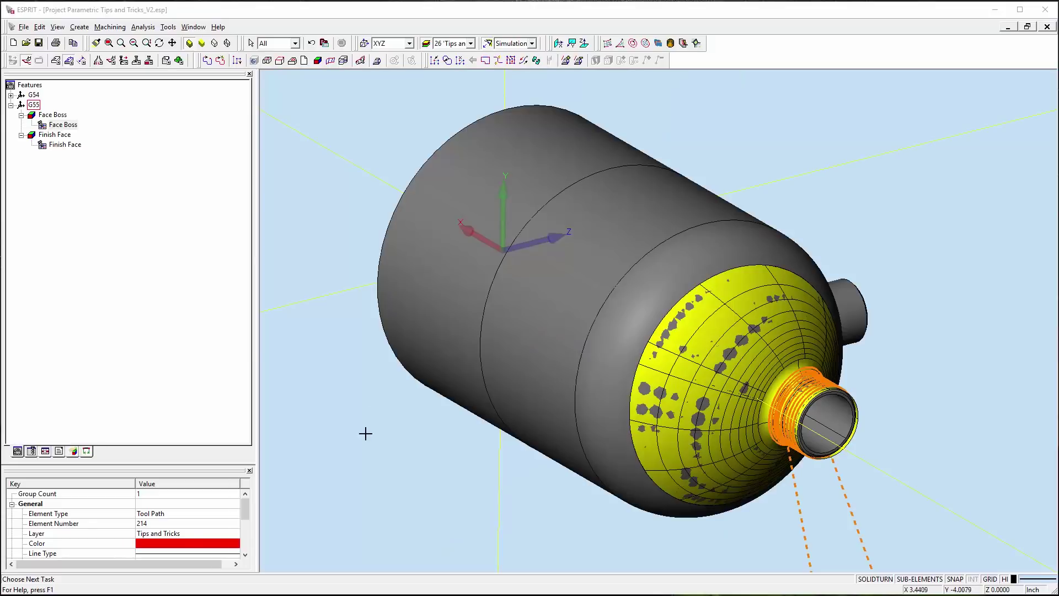
{"action": "left_click", "coordinate": [366, 432]}
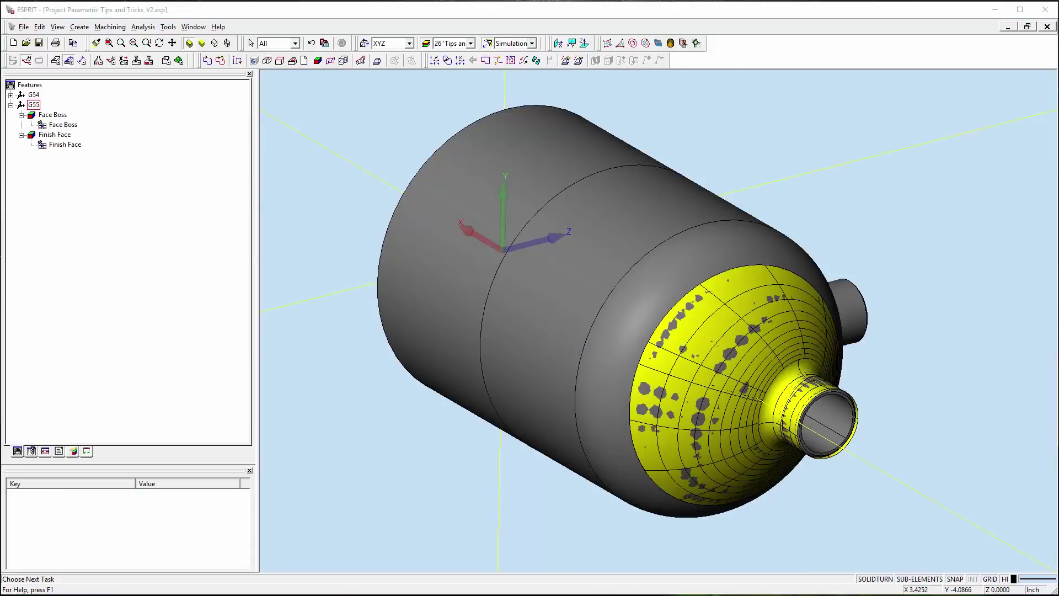